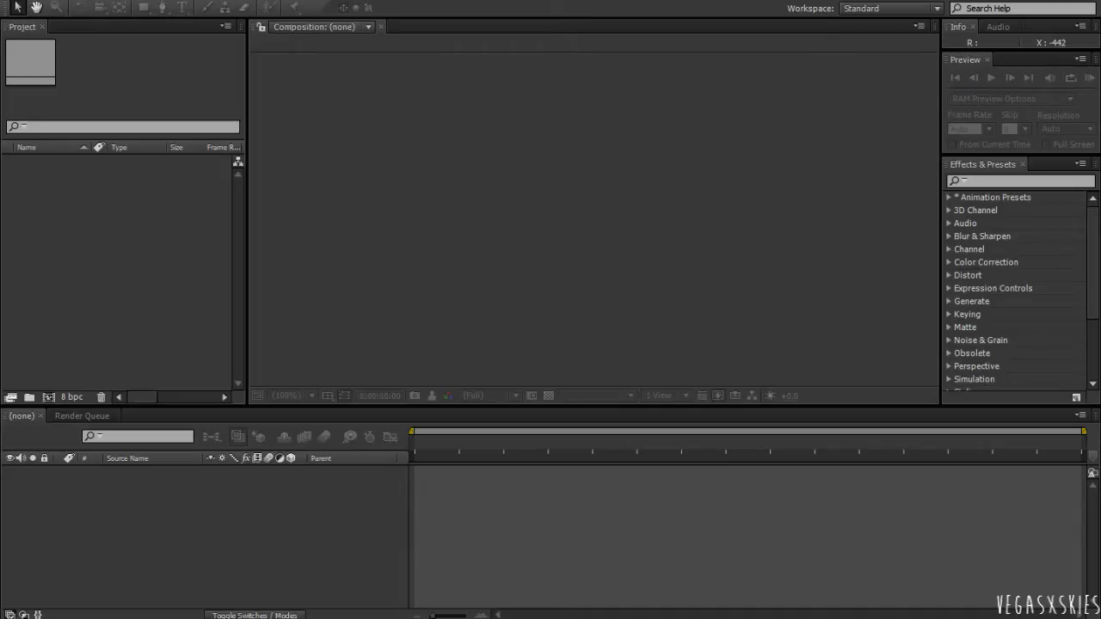
# Step: Create a 1920 x 1080 px composition with the HDTV 1080 25 preset and a duration of 1 second
pyautogui.click(79, 0)
pyautogui.click(117, 8)
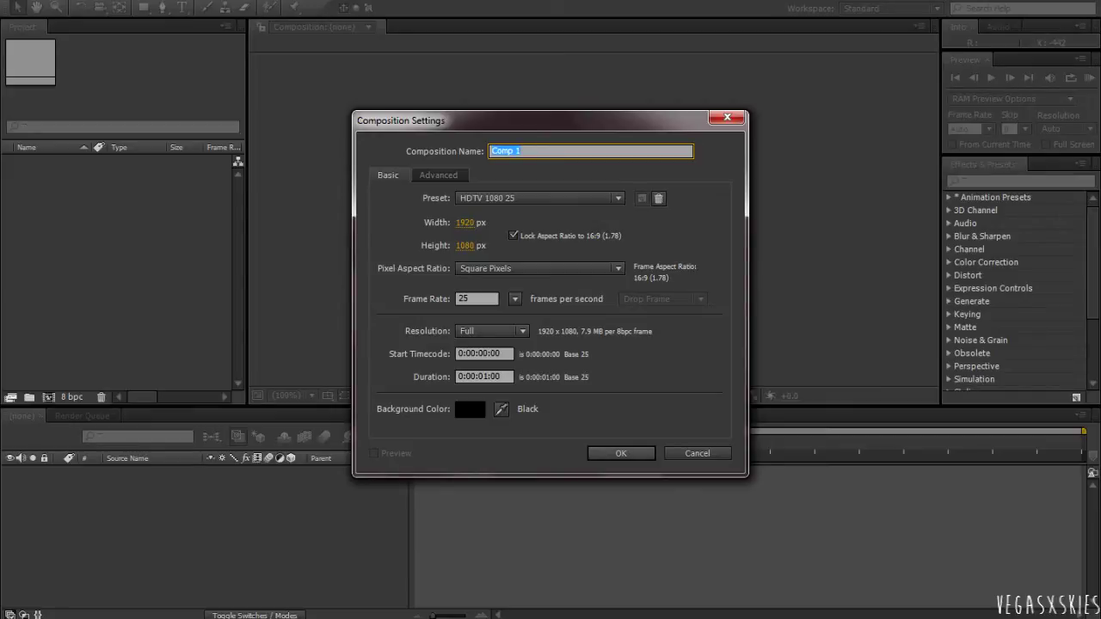
pyautogui.press('Return')
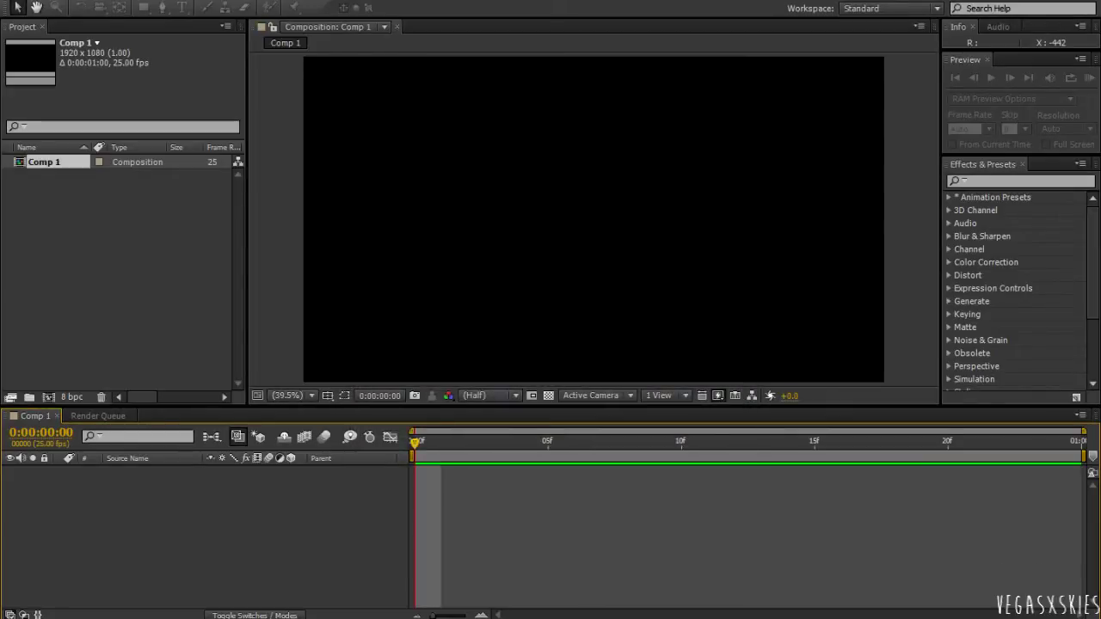
# Step: Add a medium green solid layer at the full 1920 x 1080 px composition size
pyautogui.rightClick(266, 337)
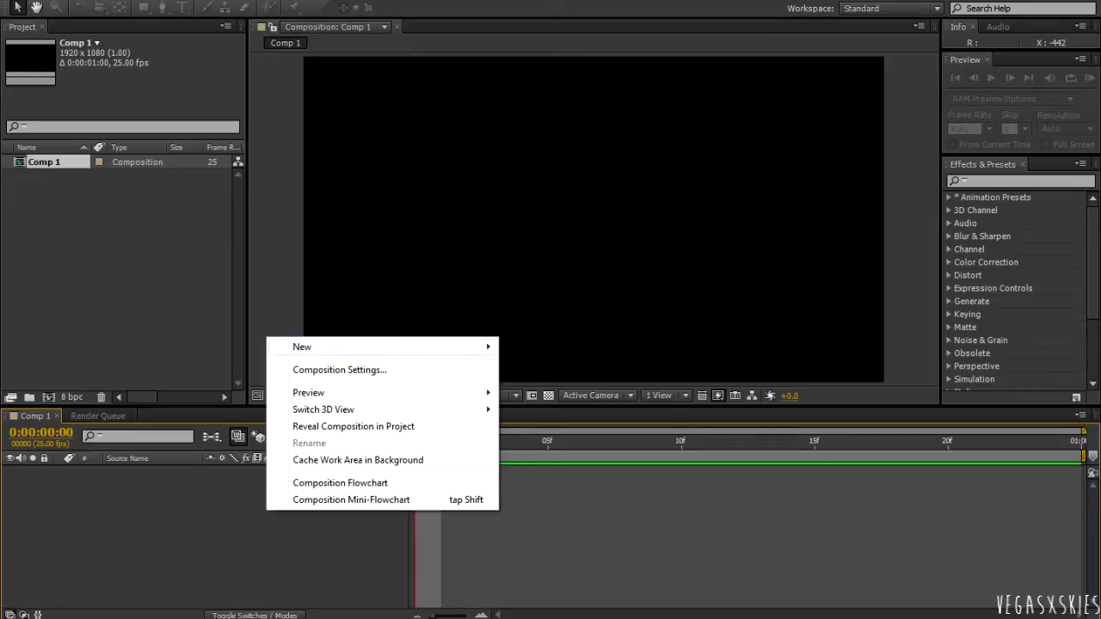
pyautogui.moveTo(387, 347)
pyautogui.click(535, 386)
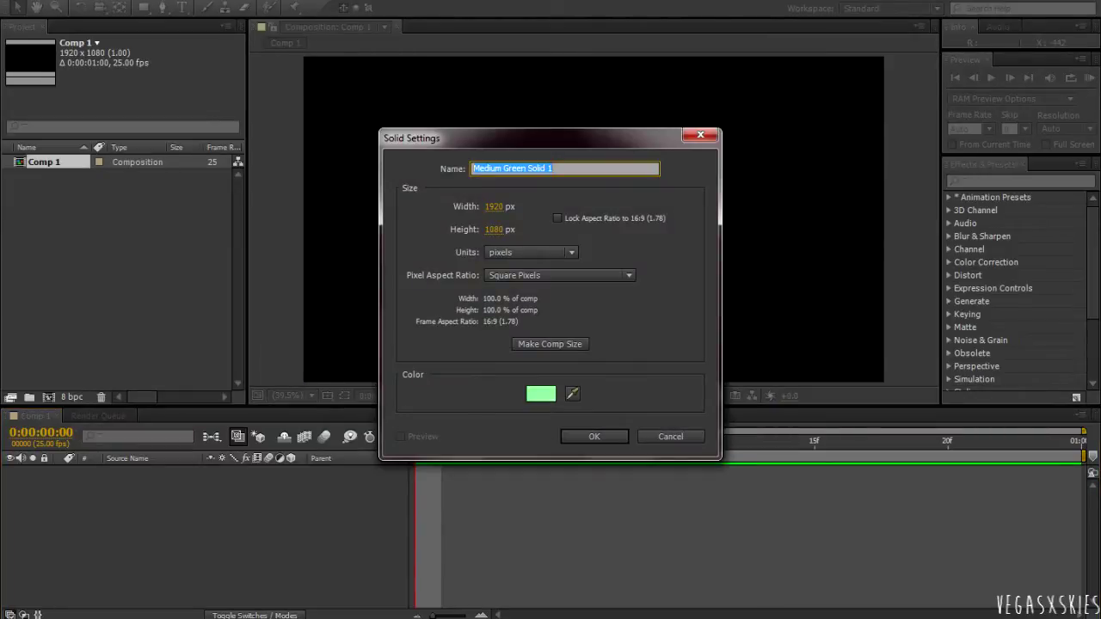
pyautogui.click(594, 436)
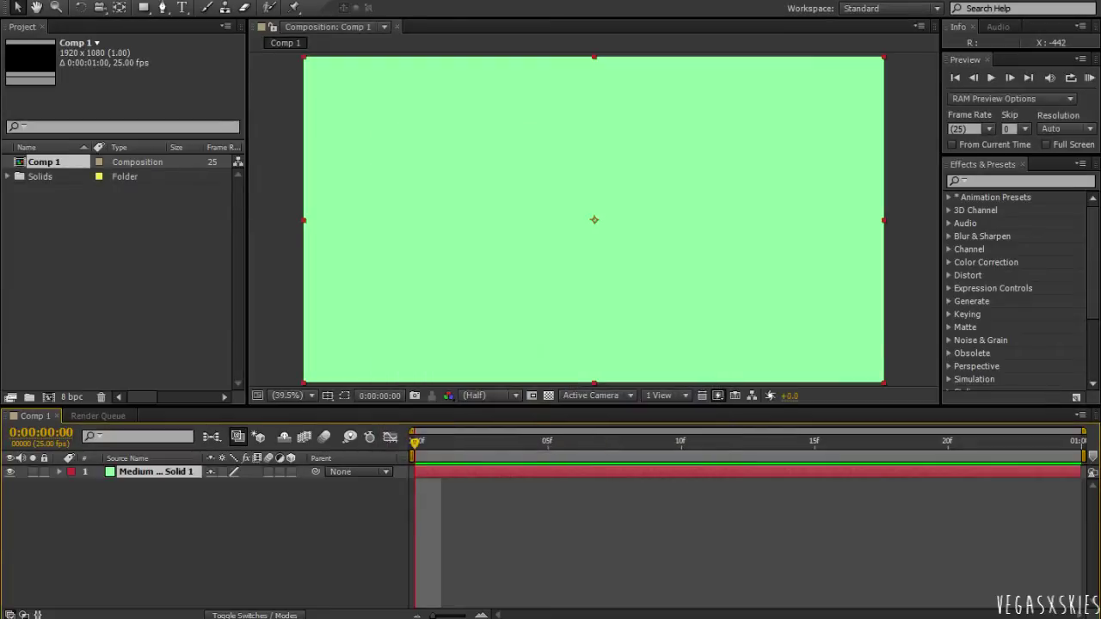
# Step: Add an empty shape layer above the green solid
pyautogui.rightClick(232, 511)
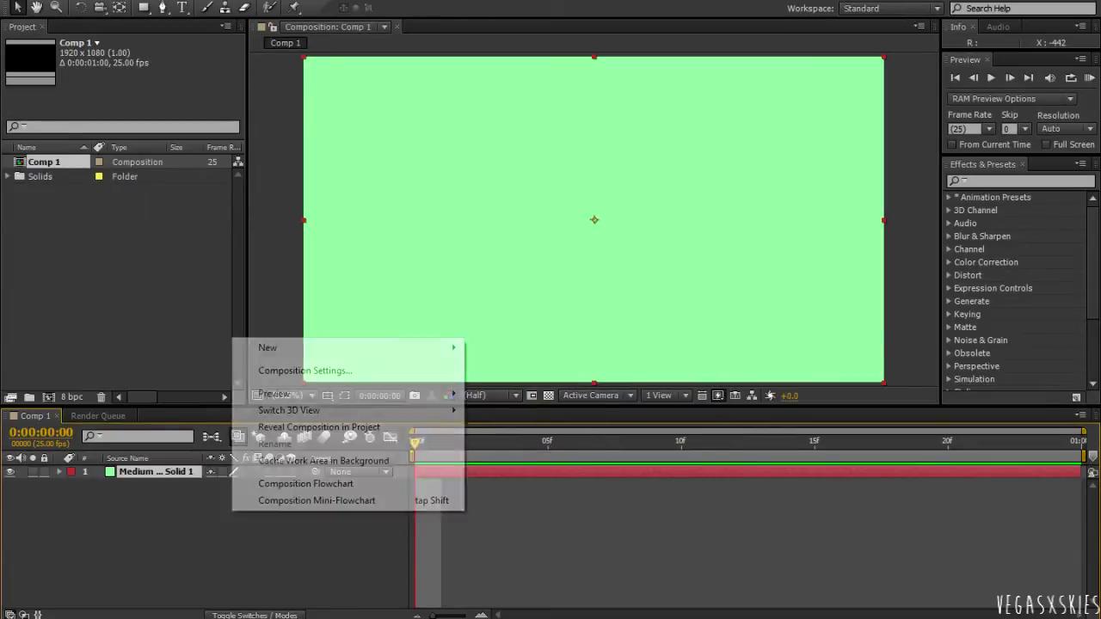
pyautogui.moveTo(344, 347)
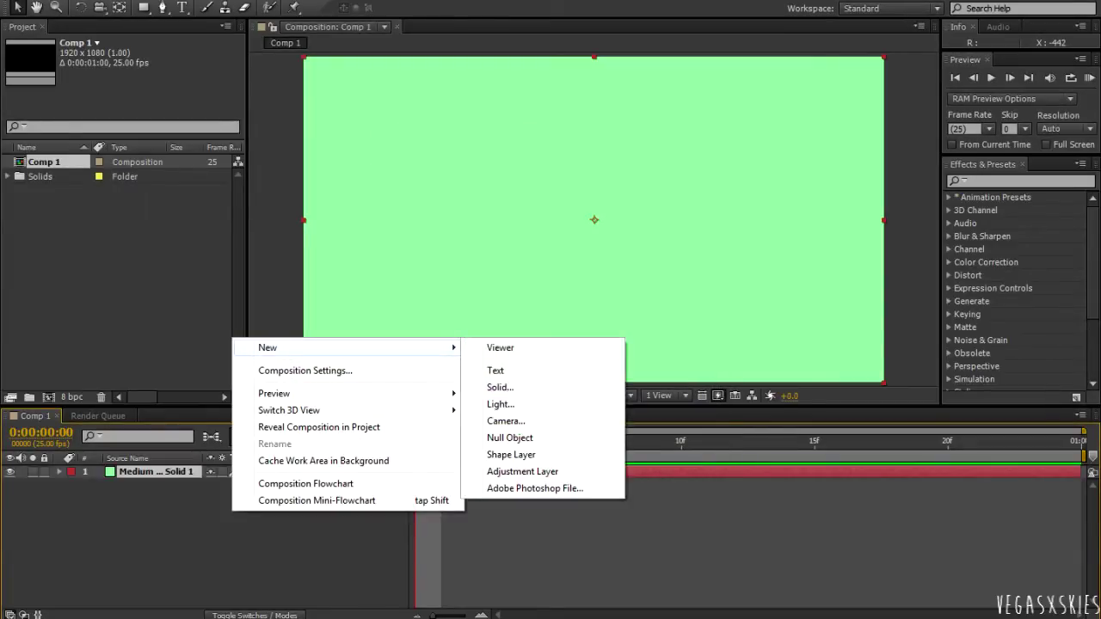
pyautogui.click(511, 455)
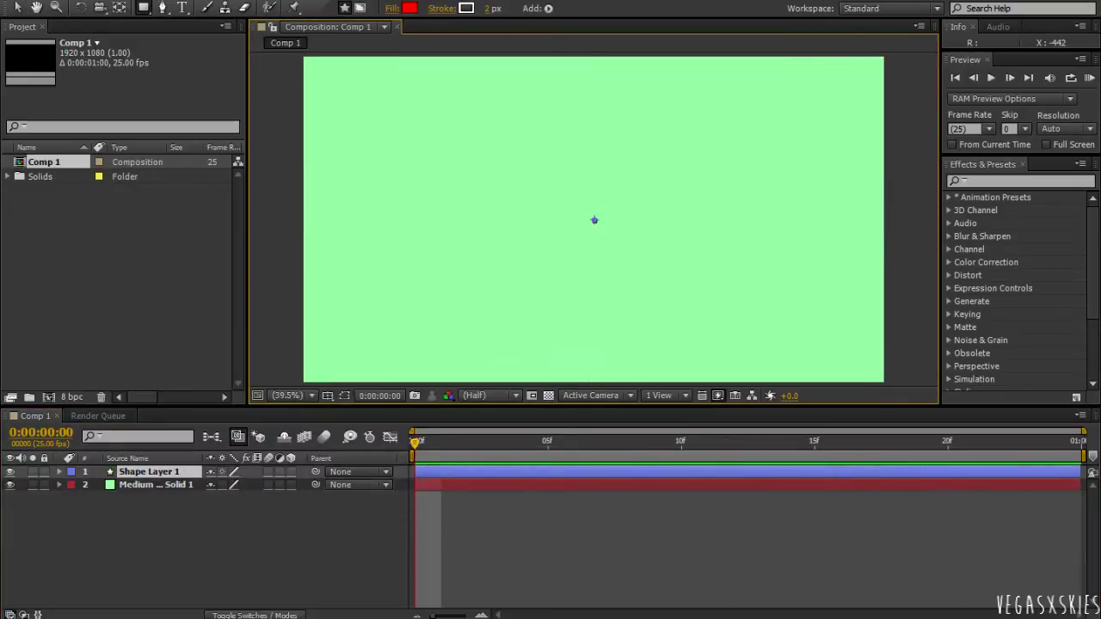
# Step: Add an ellipse path and a fill to the contents of the shape layer
pyautogui.click(59, 473)
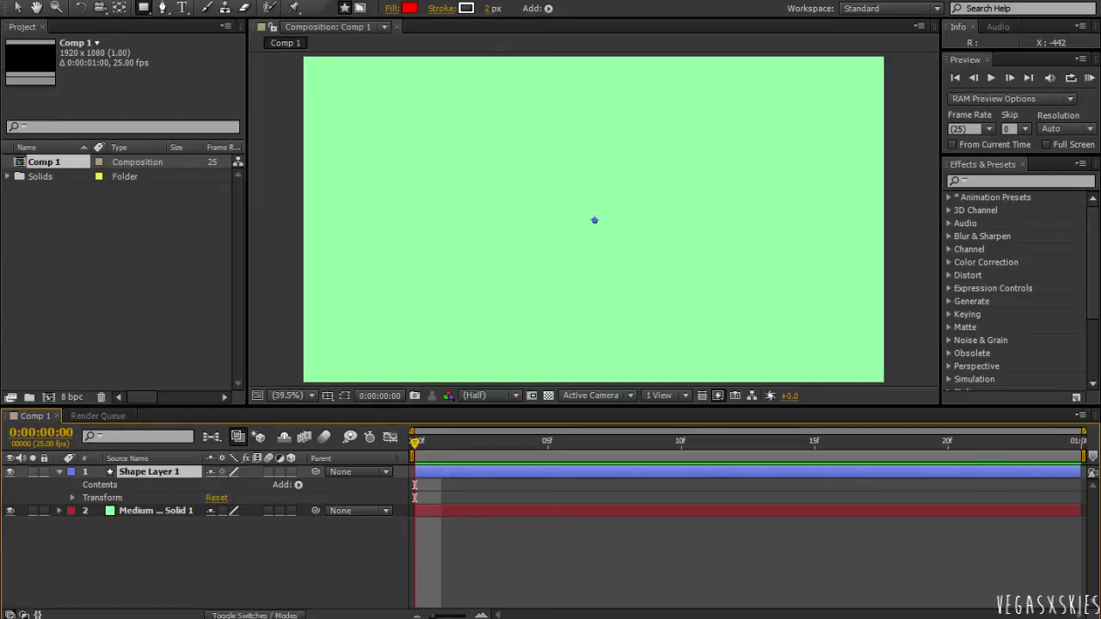
pyautogui.click(297, 484)
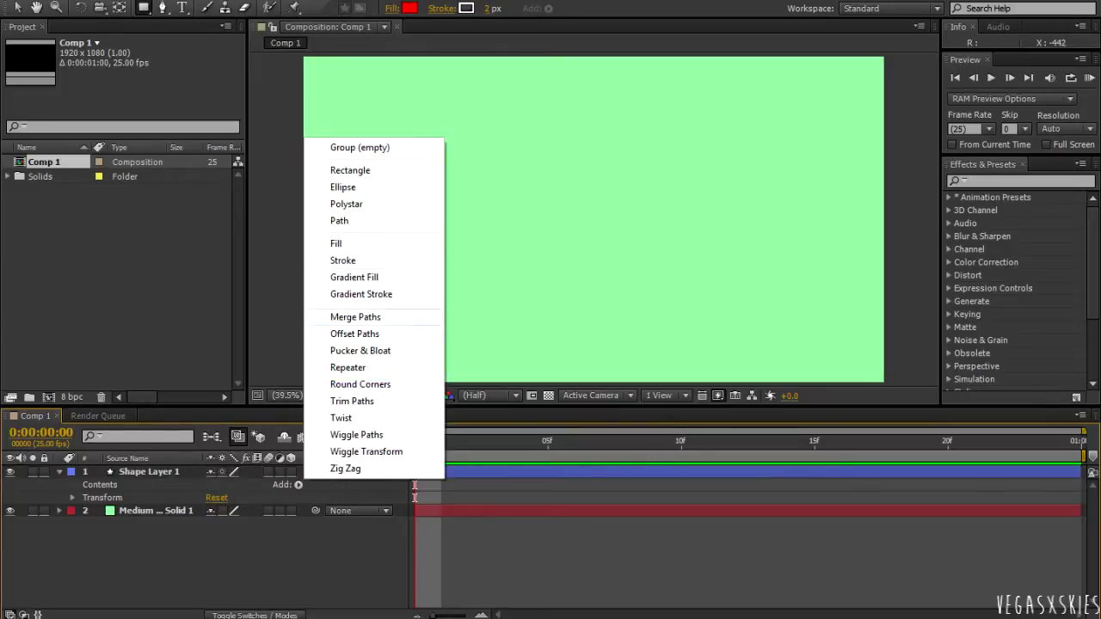
pyautogui.click(342, 186)
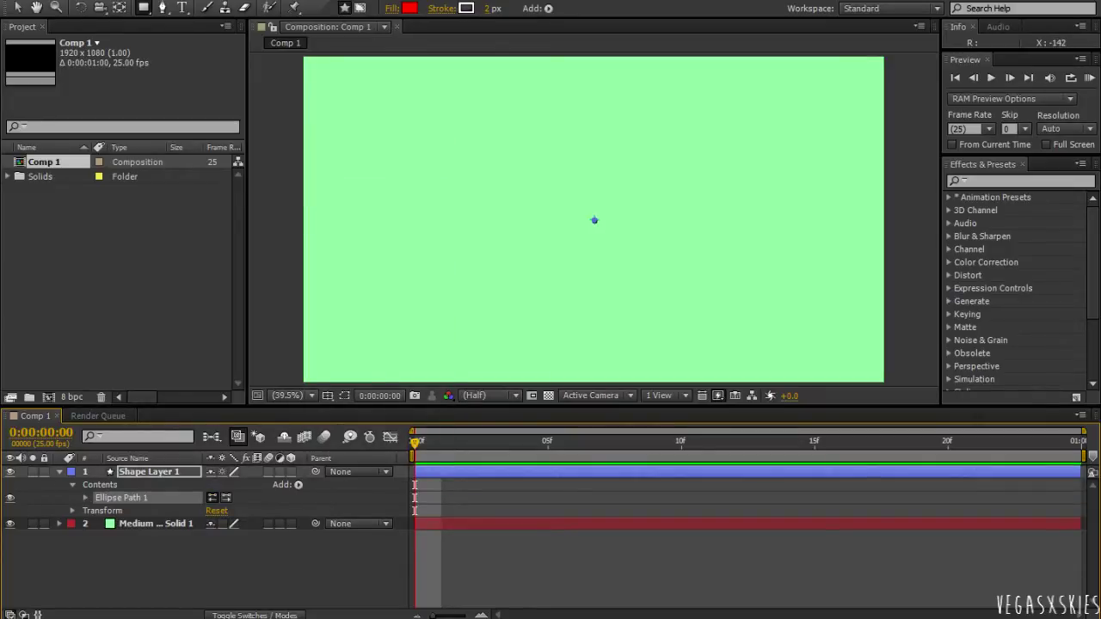
pyautogui.click(297, 484)
pyautogui.click(340, 243)
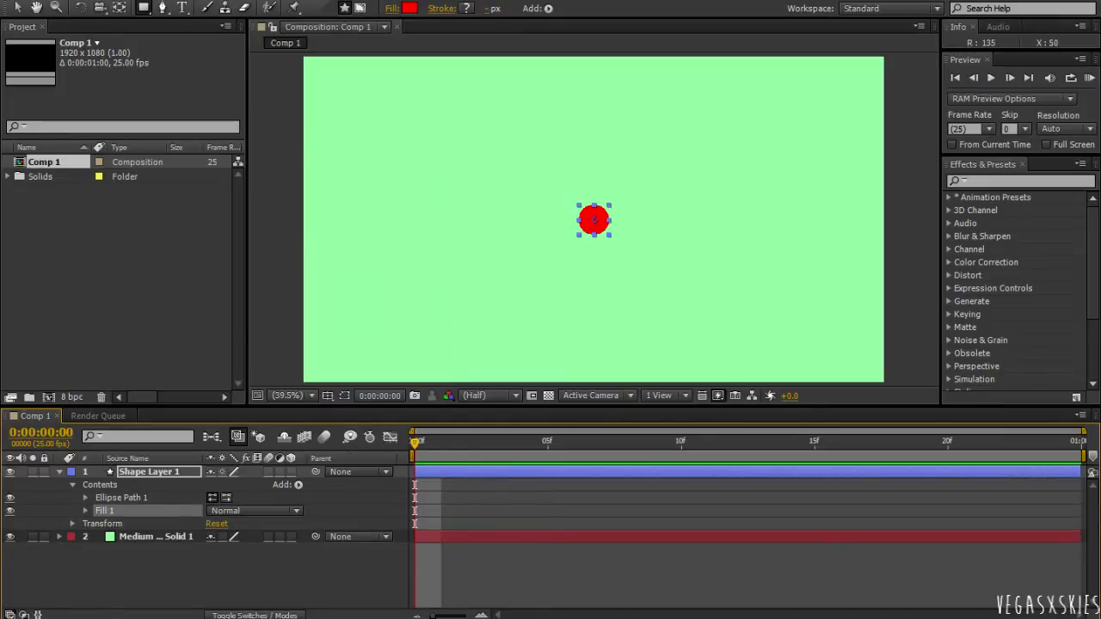
# Step: Set the ellipse's fill color to orange, hex FF9935
pyautogui.click(85, 511)
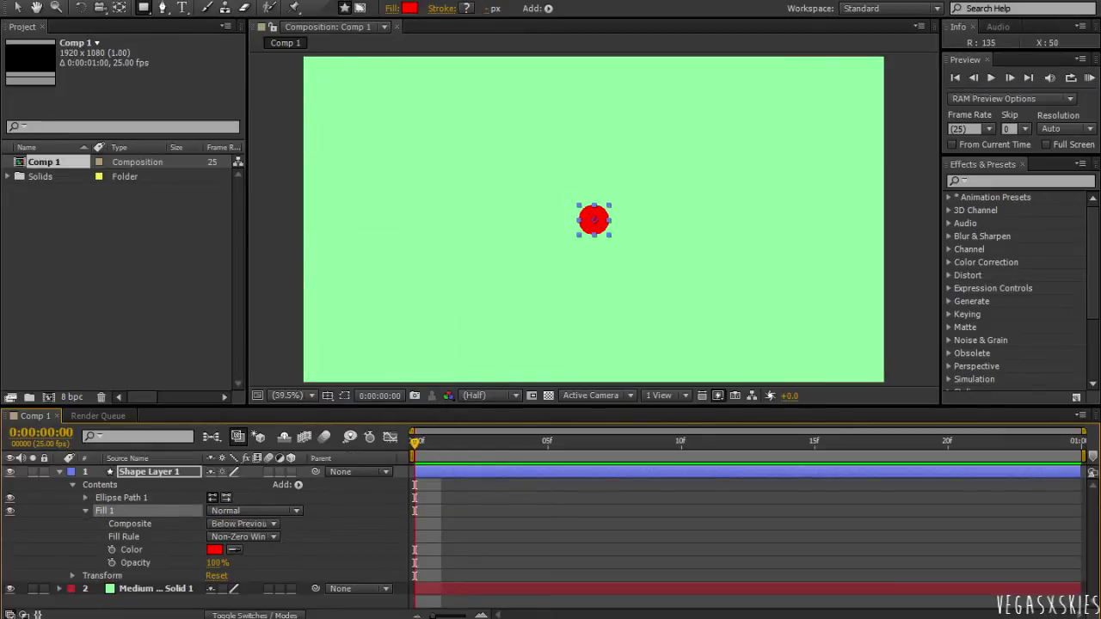
pyautogui.click(215, 550)
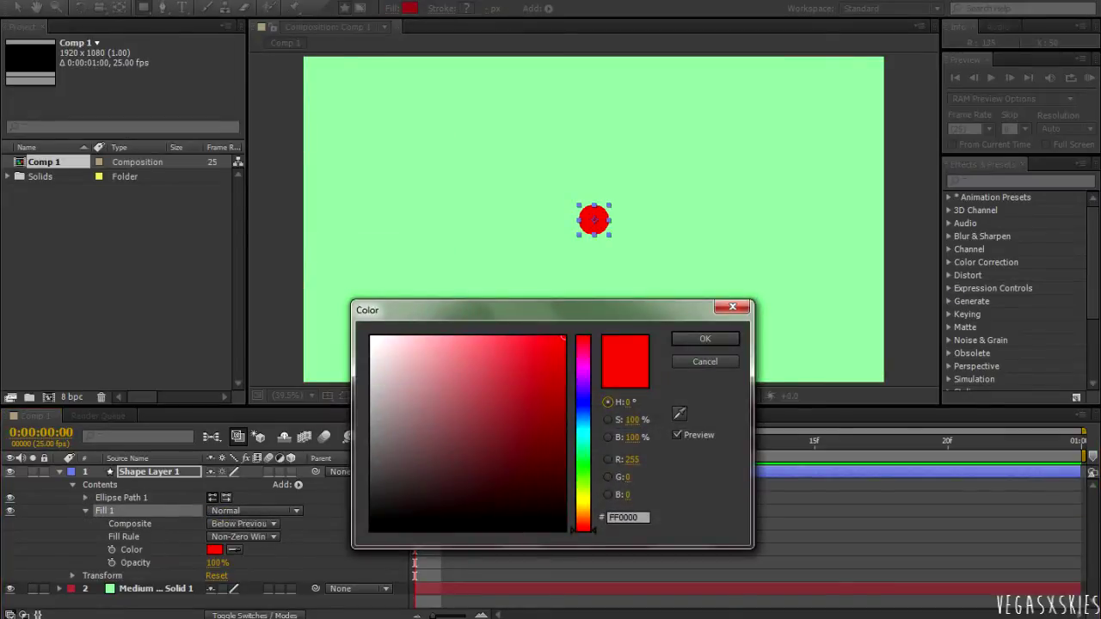
pyautogui.click(583, 436)
pyautogui.moveTo(550, 344)
pyautogui.mouseDown()
pyautogui.moveTo(519, 362)
pyautogui.moveTo(538, 410)
pyautogui.moveTo(555, 368)
pyautogui.mouseUp()
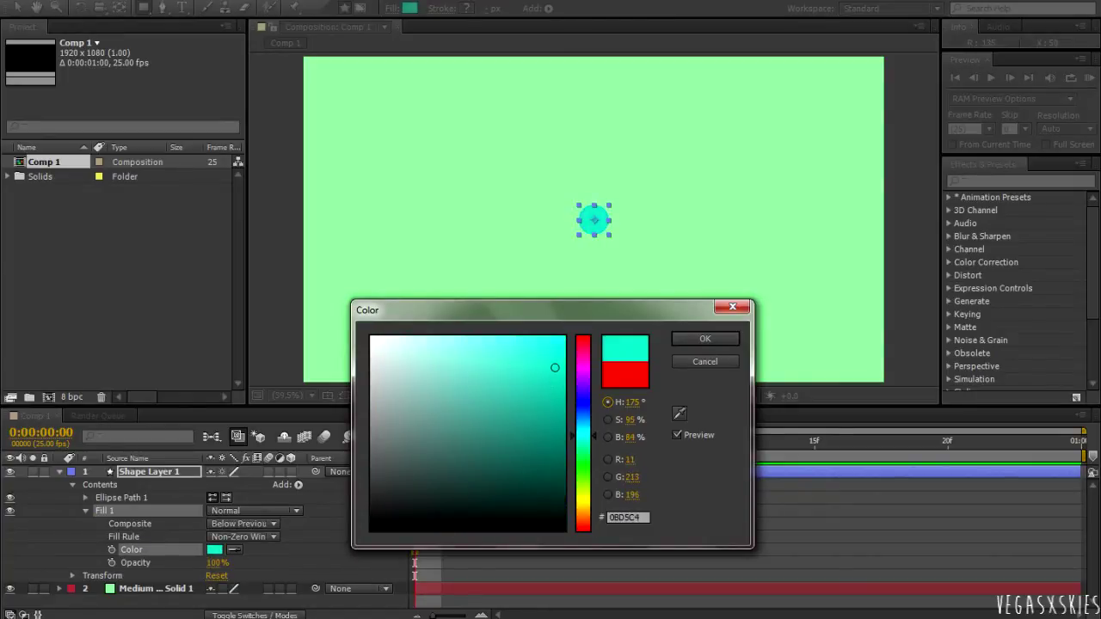
pyautogui.click(583, 515)
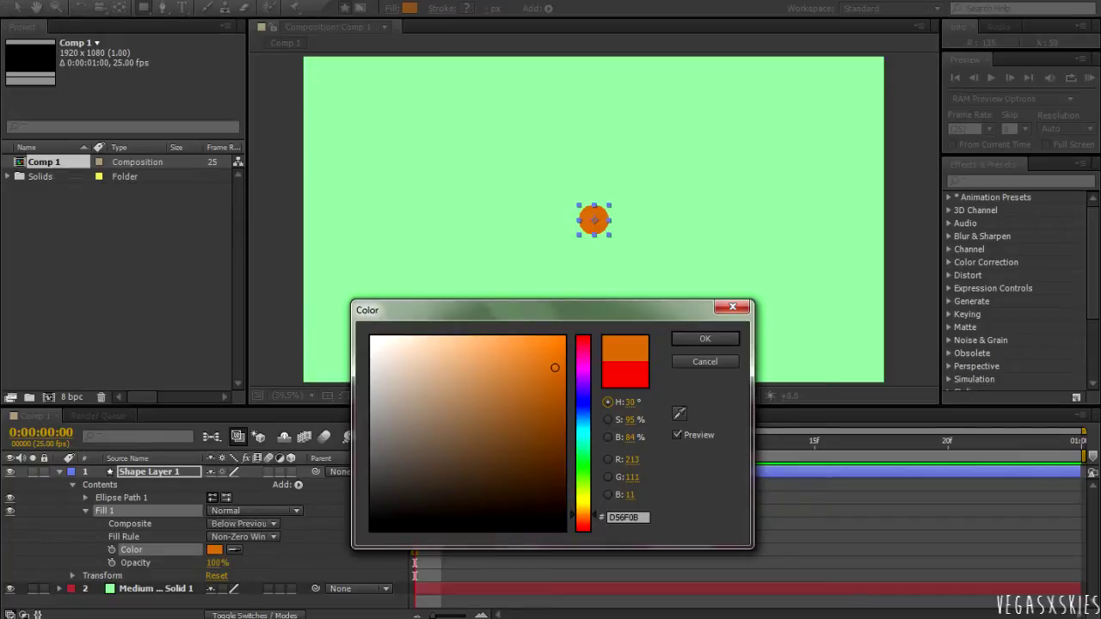
pyautogui.moveTo(554, 367)
pyautogui.mouseDown()
pyautogui.moveTo(520, 338)
pyautogui.moveTo(486, 336)
pyautogui.moveTo(524, 336)
pyautogui.mouseUp()
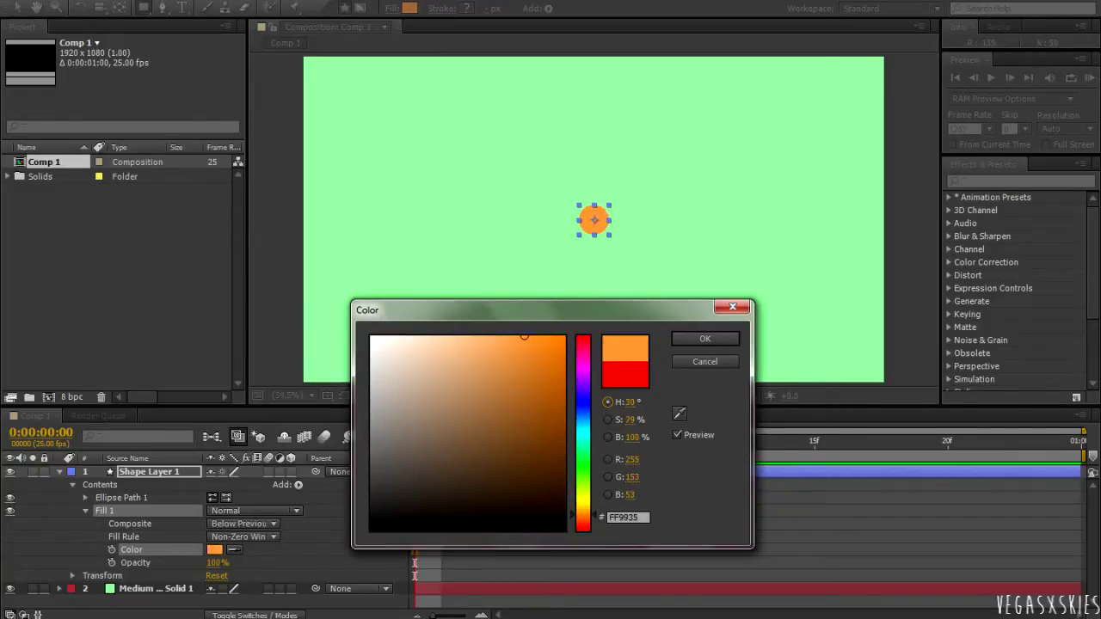
pyautogui.press('Return')
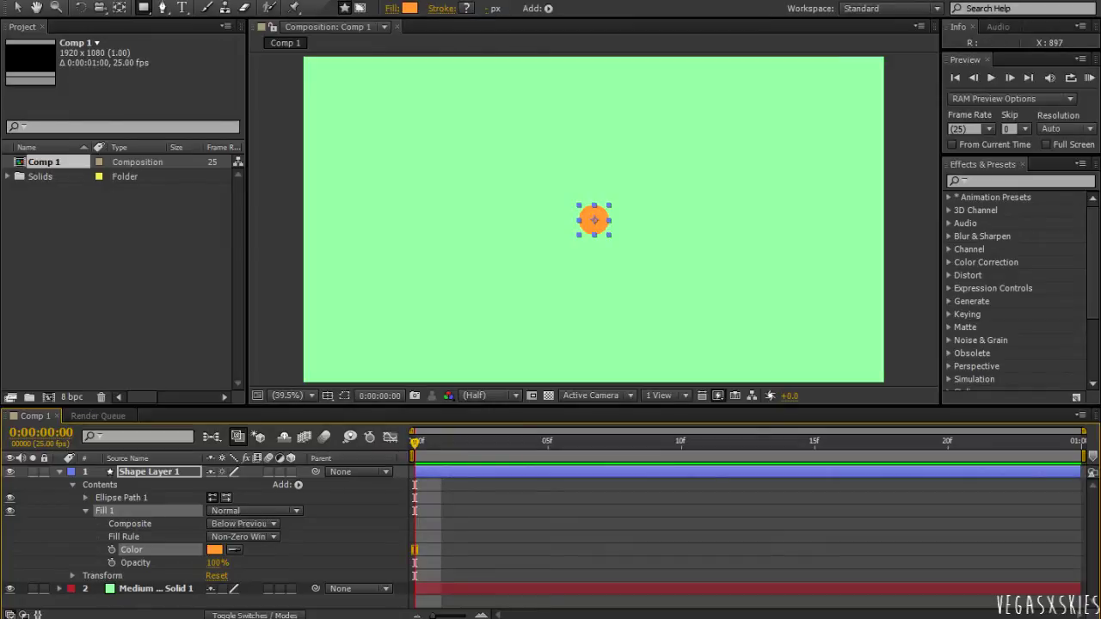
# Step: Enlarge the ellipse path's size to 510 x 510 with its proportions linked
pyautogui.click(85, 511)
pyautogui.click(85, 498)
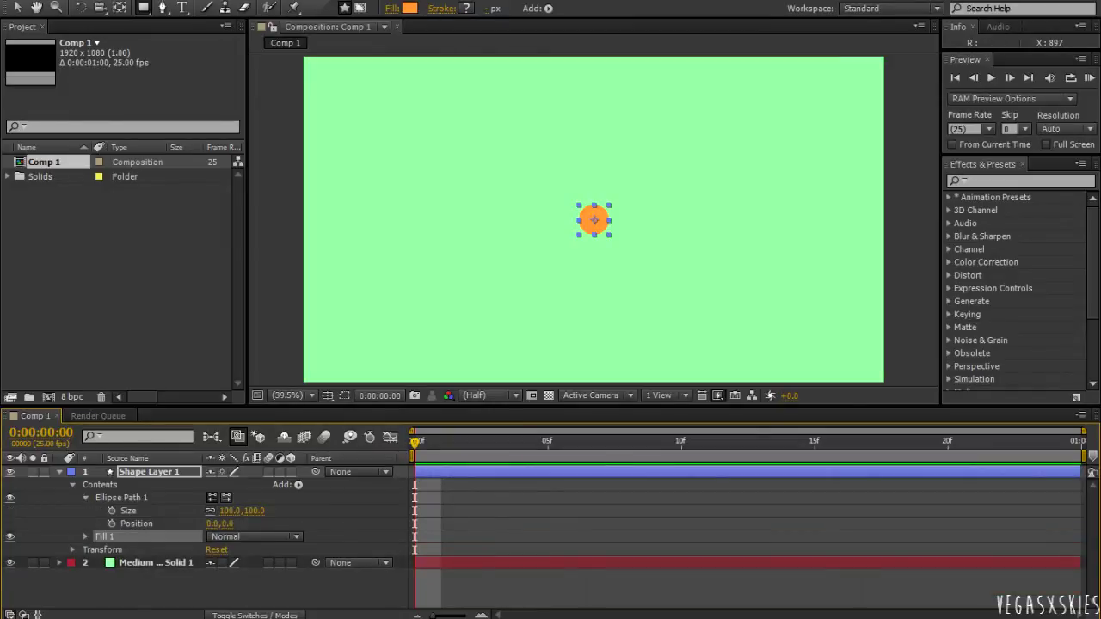
pyautogui.moveTo(230, 511); pyautogui.dragTo(196, 510)
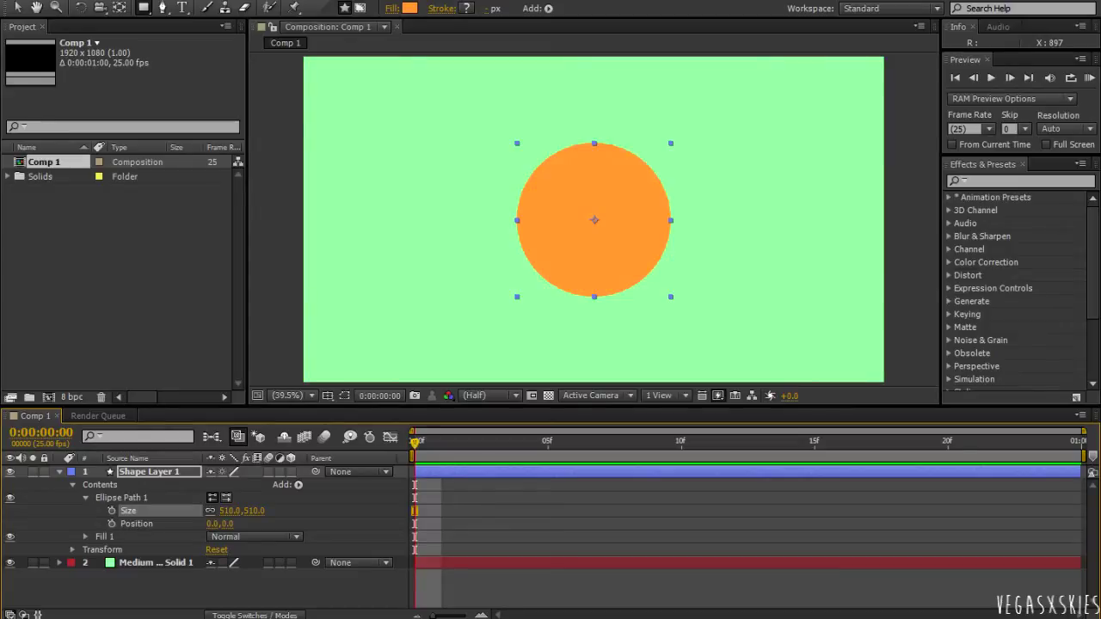
pyautogui.click(85, 498)
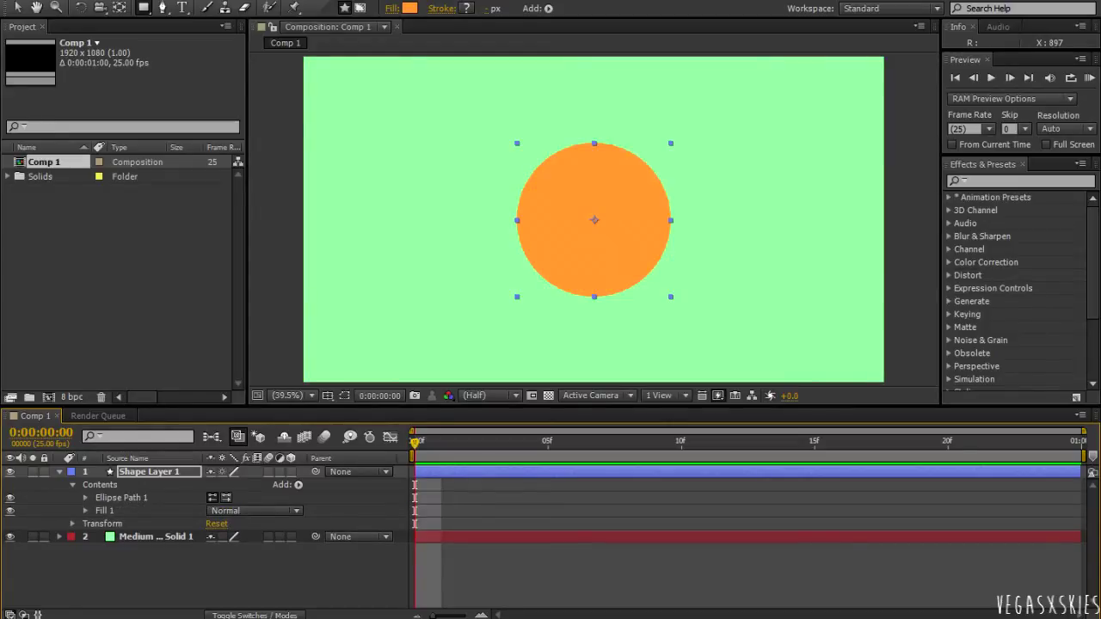
# Step: Keyframe the shape layer's Scale at 100% at frame 0 and at frame 5
pyautogui.click(72, 524)
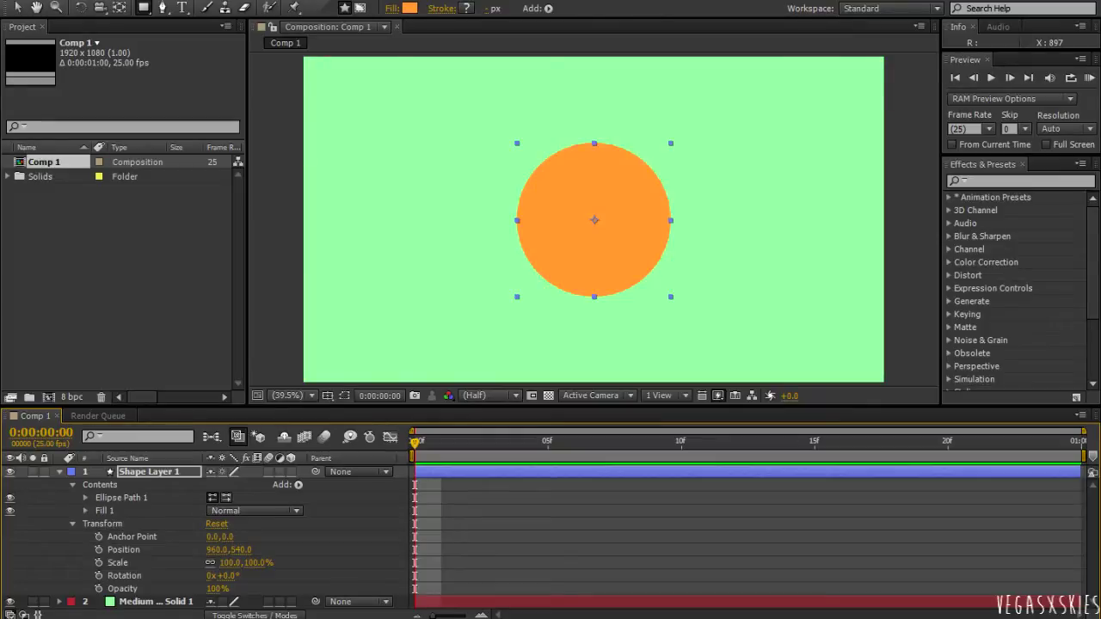
pyautogui.click(99, 562)
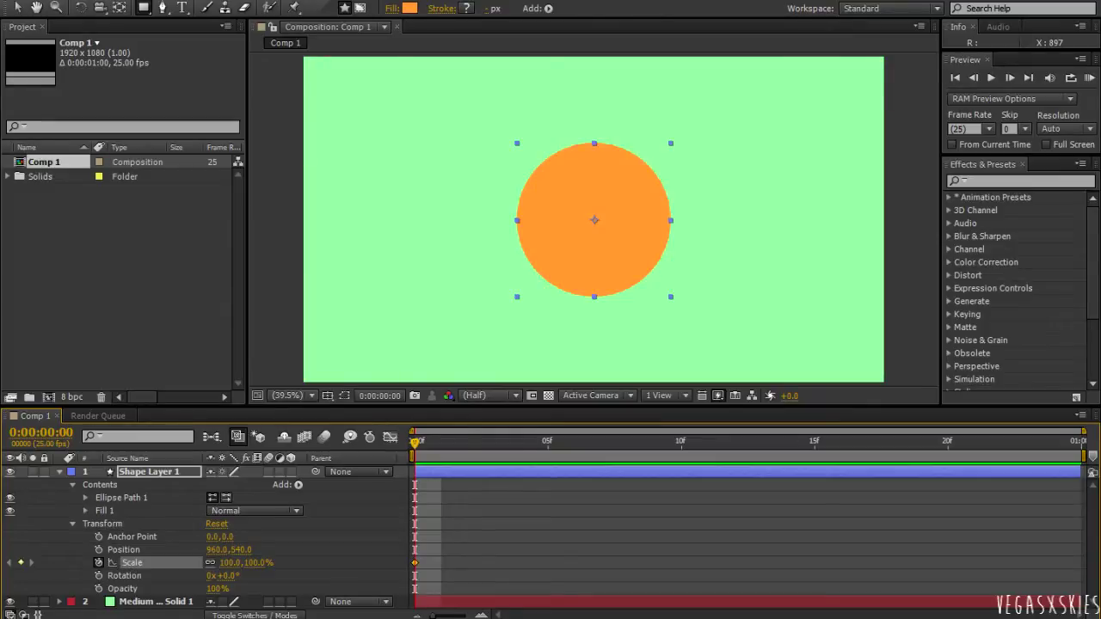
pyautogui.moveTo(415, 443); pyautogui.dragTo(548, 443)
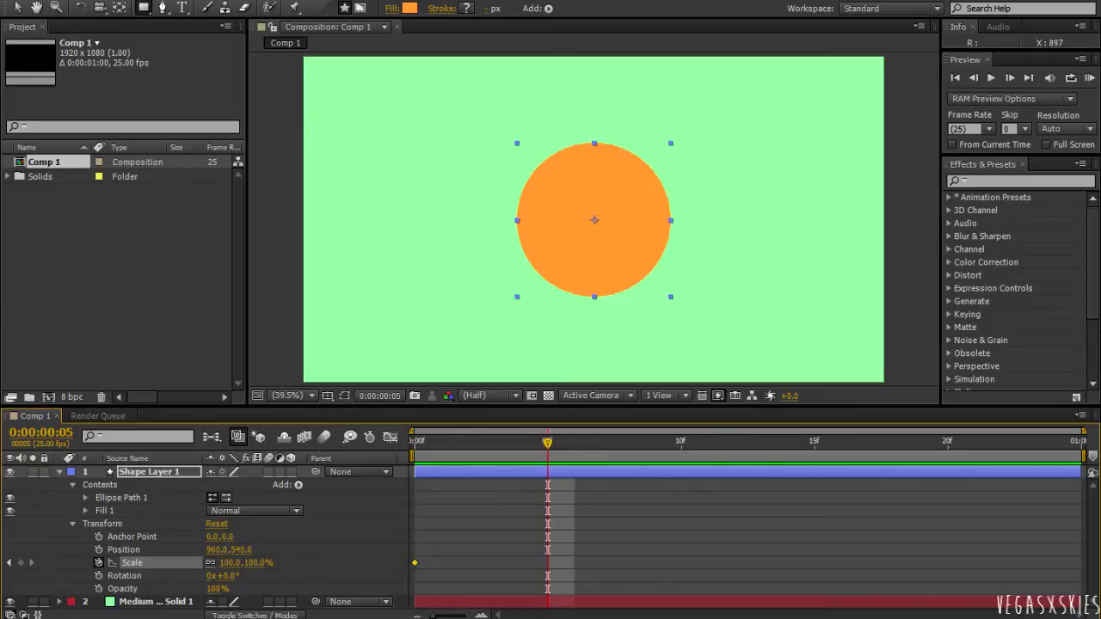
pyautogui.hotkey('alt', 'shift', 's')
# Step: Set the shape layer's Scale keyframe at frame 0 to 0%
pyautogui.moveTo(548, 443); pyautogui.dragTo(415, 443)
pyautogui.click(232, 562)
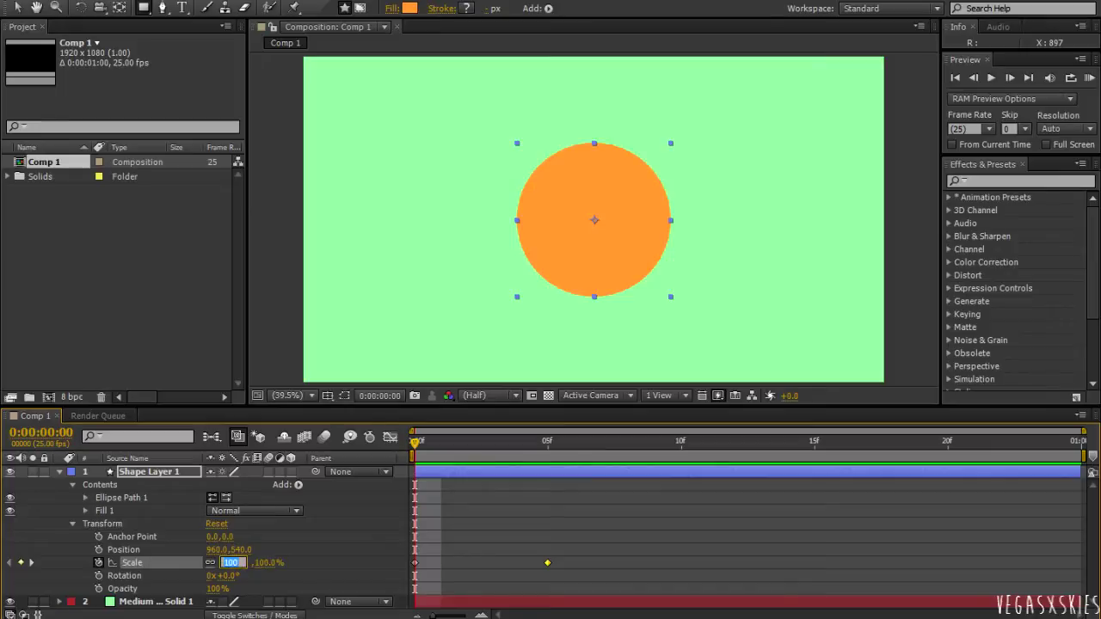
pyautogui.write('0')
pyautogui.press('Return')
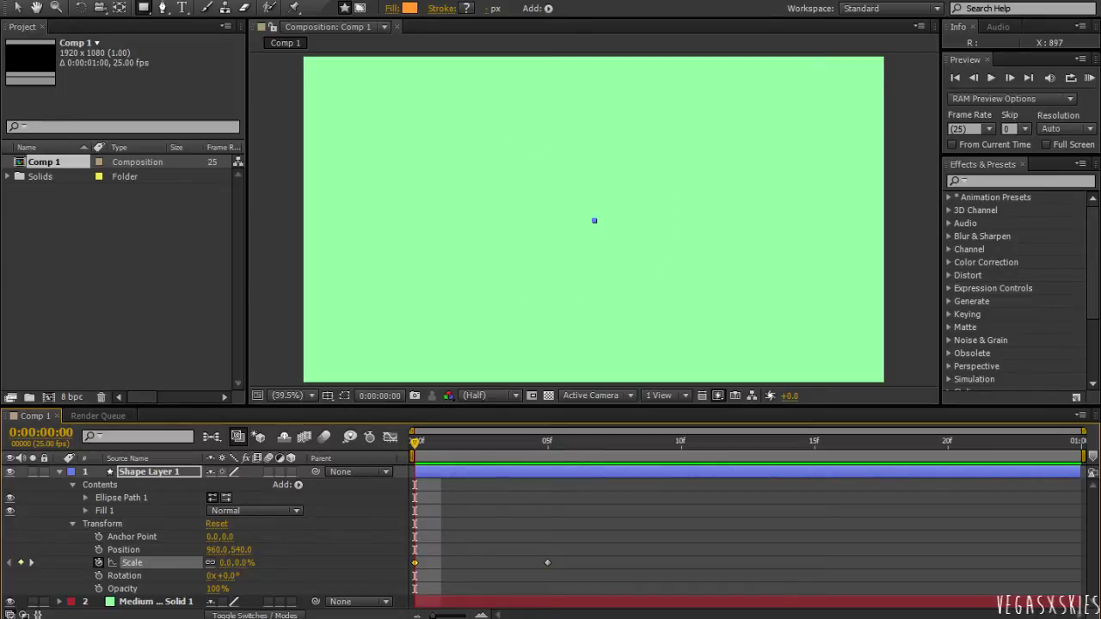
# Step: Keyframe the shape layer's Scale at 110% at frame 20
pyautogui.press('space')
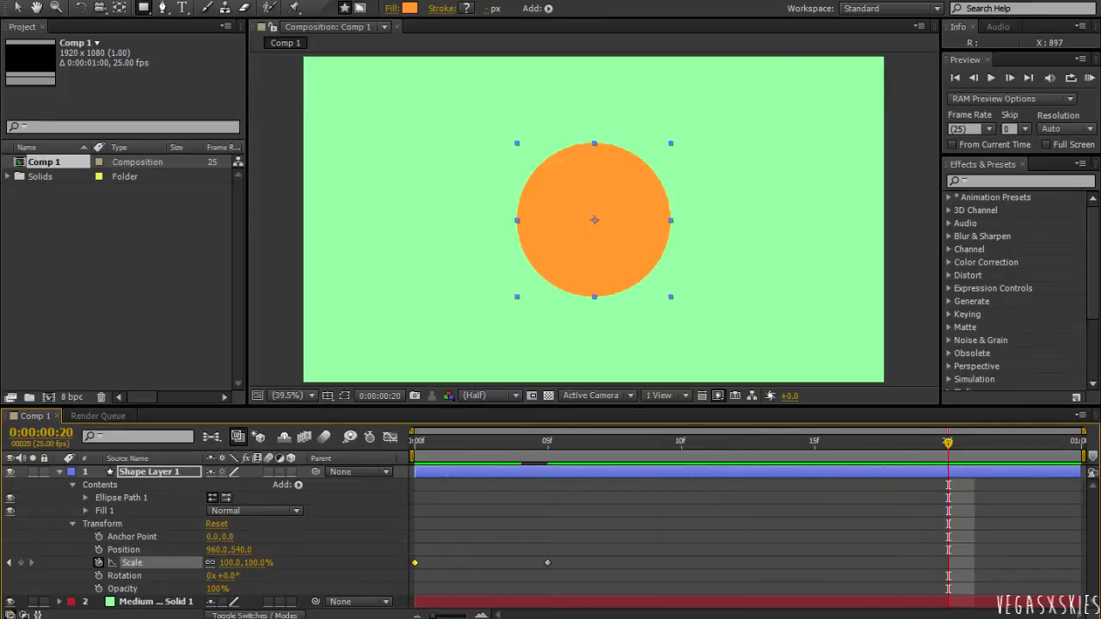
pyautogui.click(231, 562)
pyautogui.write('110')
pyautogui.press('Return')
# Step: Keyframe the shape layer's Scale at 0% at frame 24, shift that keyframe one frame later, and preview the animation
pyautogui.press('End')
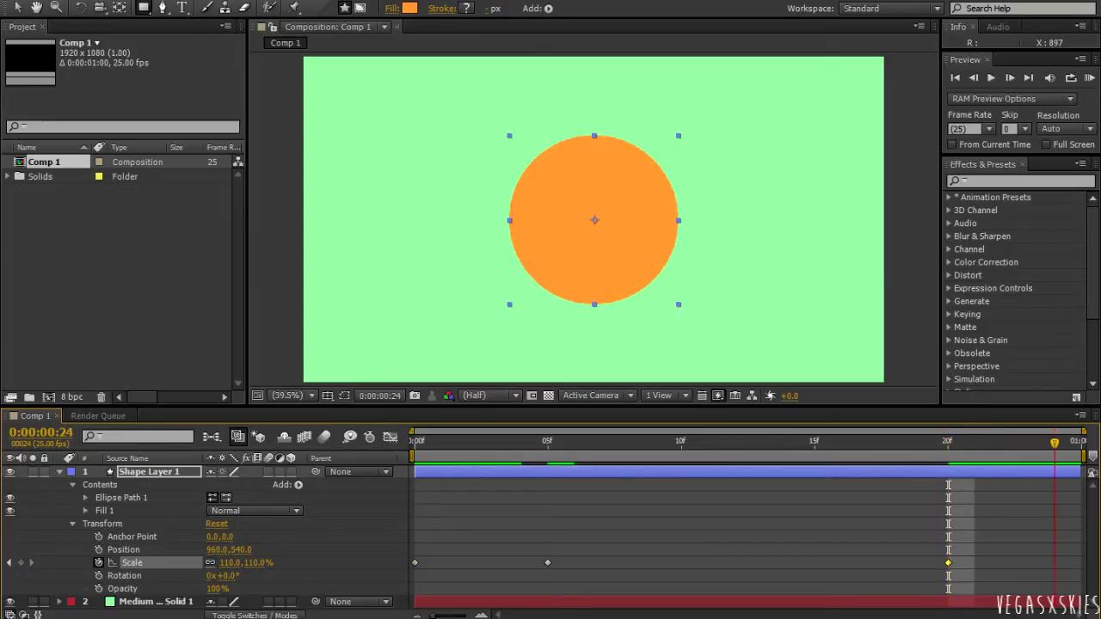
pyautogui.press('F2')
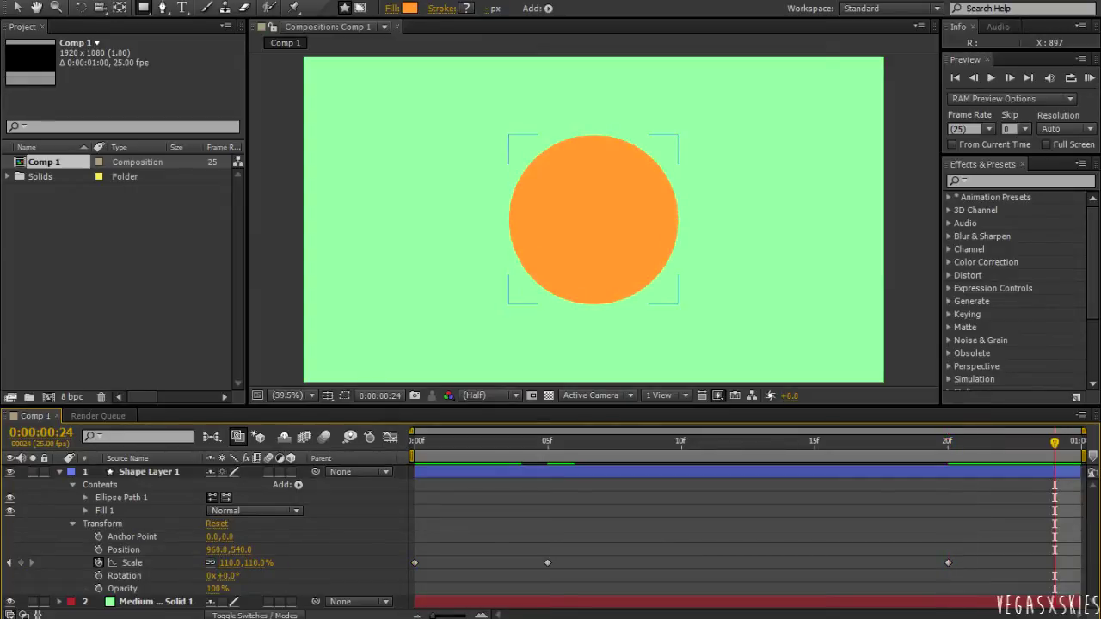
pyautogui.click(230, 563)
pyautogui.write('0')
pyautogui.press('Return')
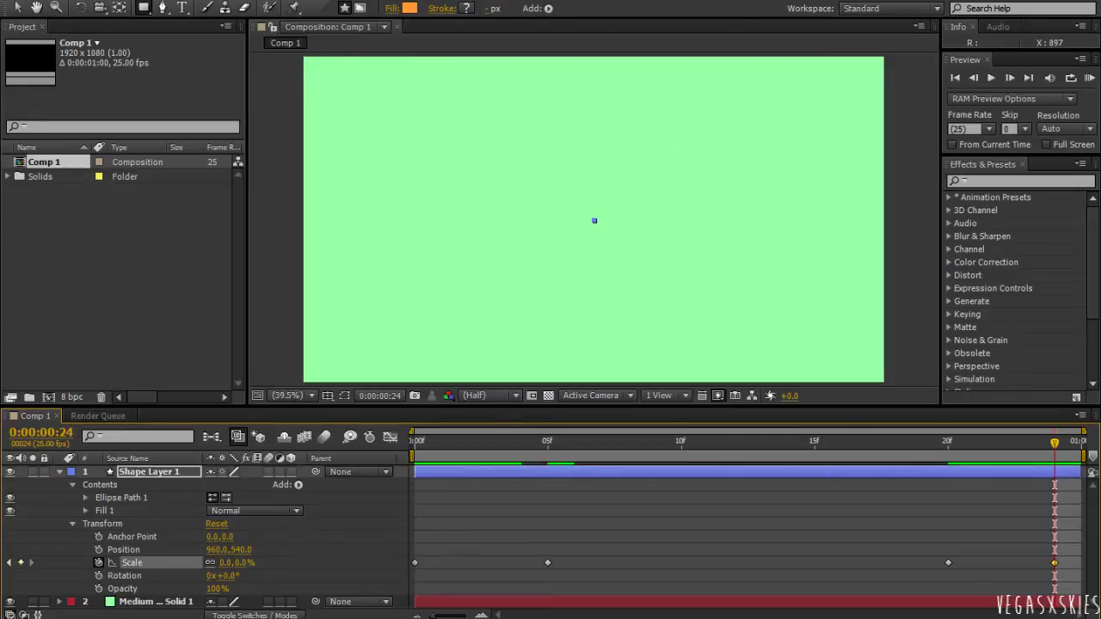
pyautogui.hotkey('alt', 'Right')
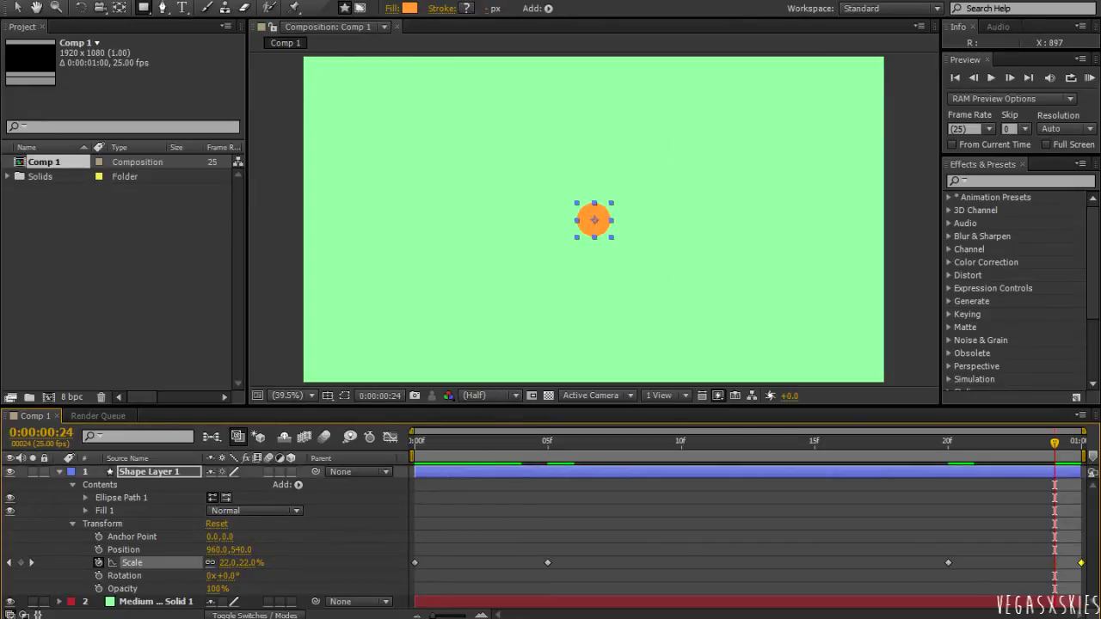
pyautogui.press('space')
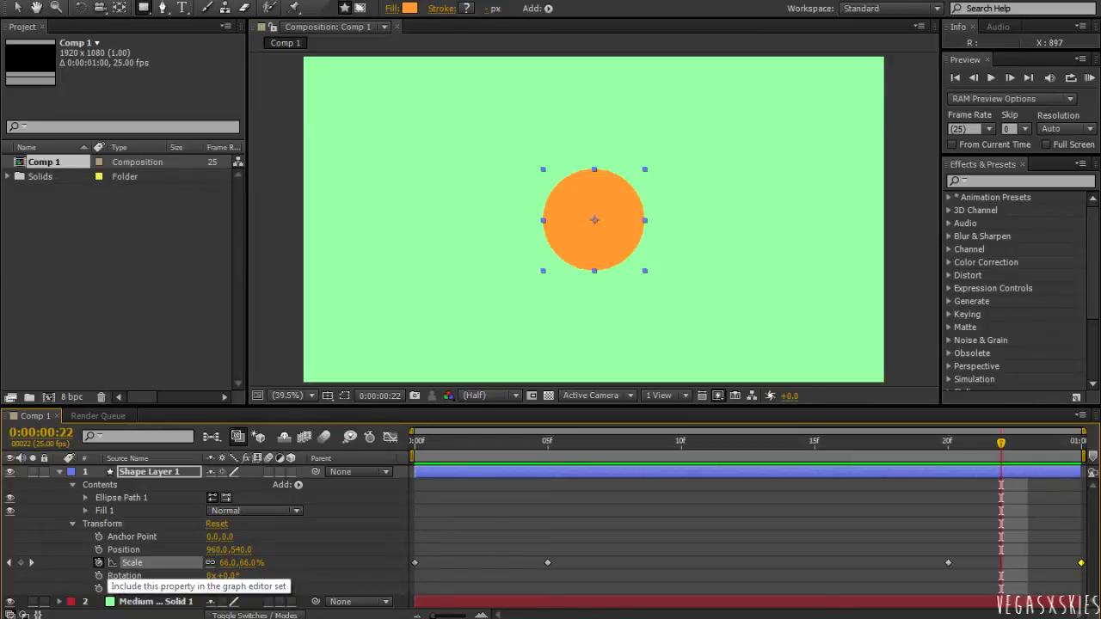
# Step: Show the circle layer's Scale curve in the Graph Editor and convert its four keyframes to Auto Bezier
pyautogui.click(112, 562)
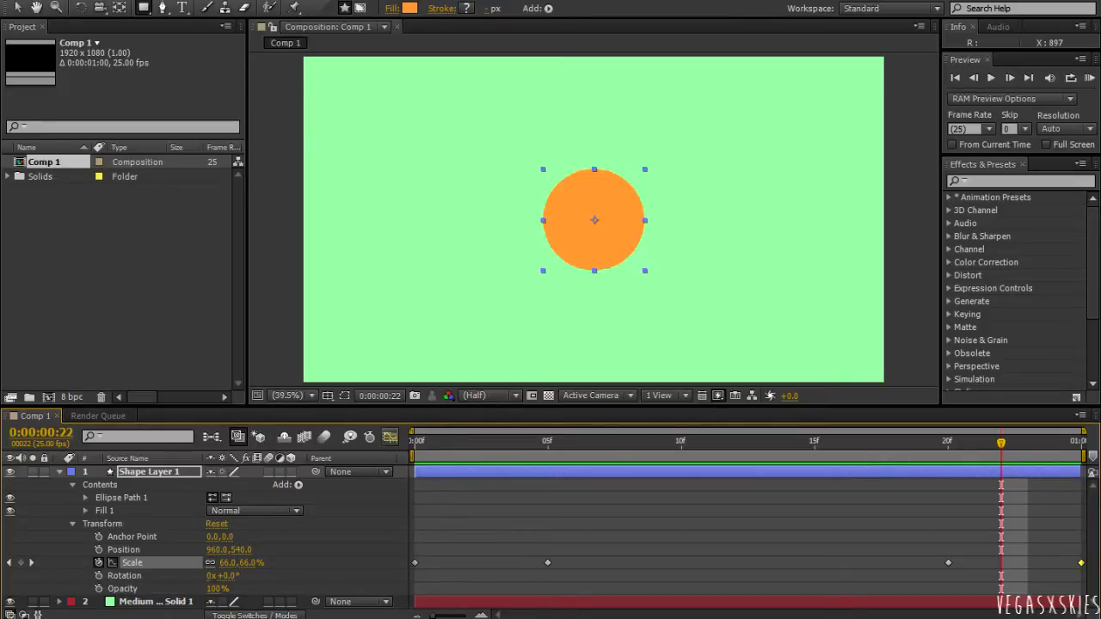
pyautogui.click(390, 436)
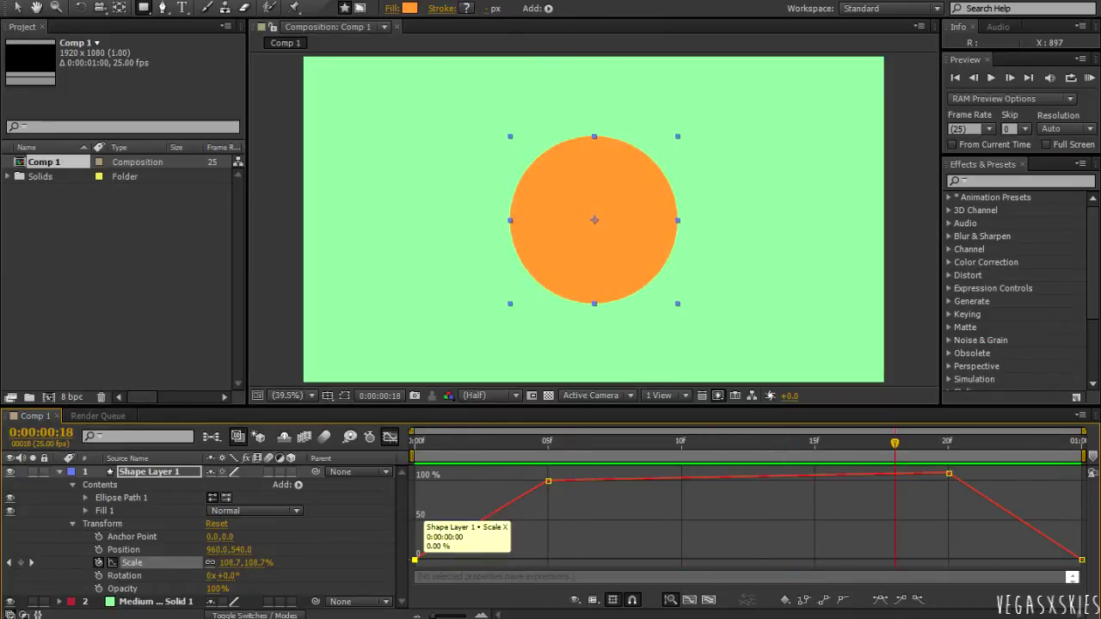
pyautogui.click(415, 559)
pyautogui.click(547, 479)
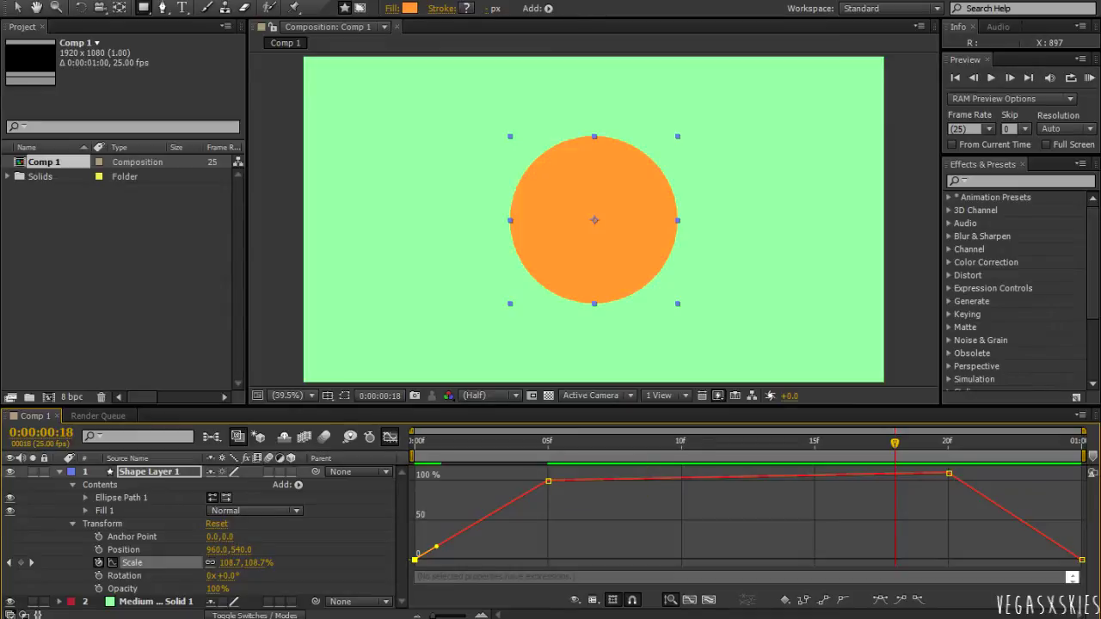
pyautogui.click(842, 599)
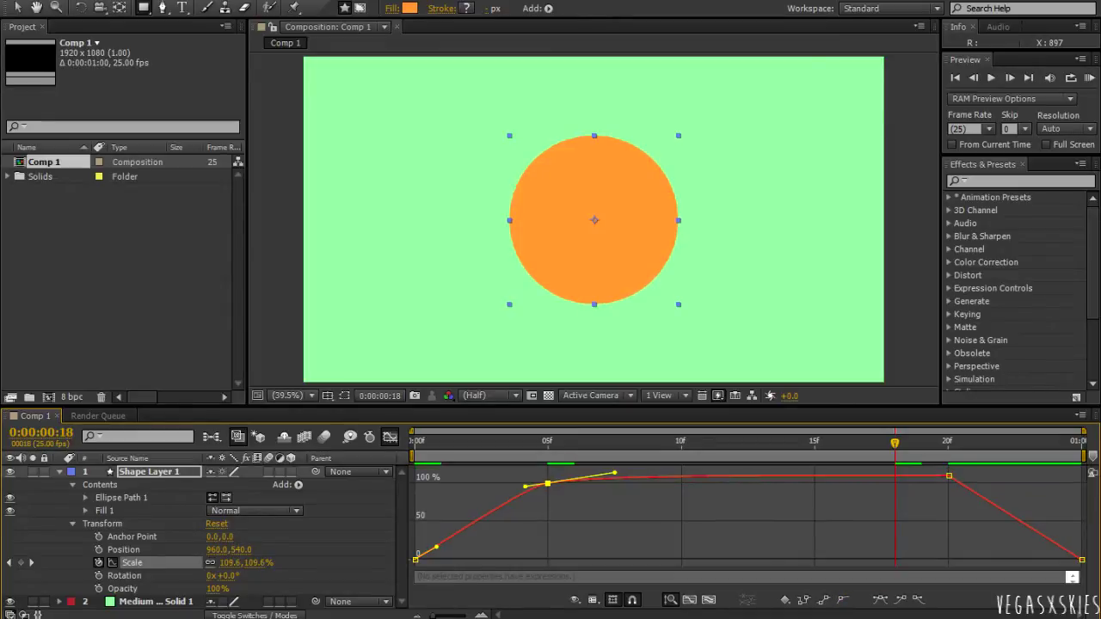
pyautogui.click(949, 475)
pyautogui.click(843, 599)
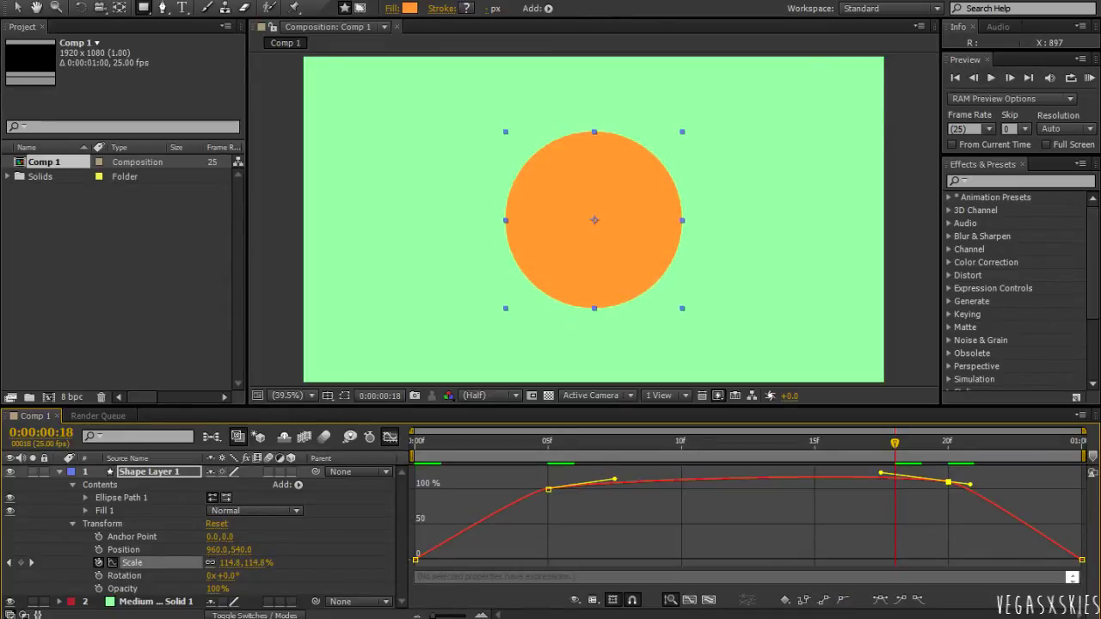
pyautogui.click(1081, 559)
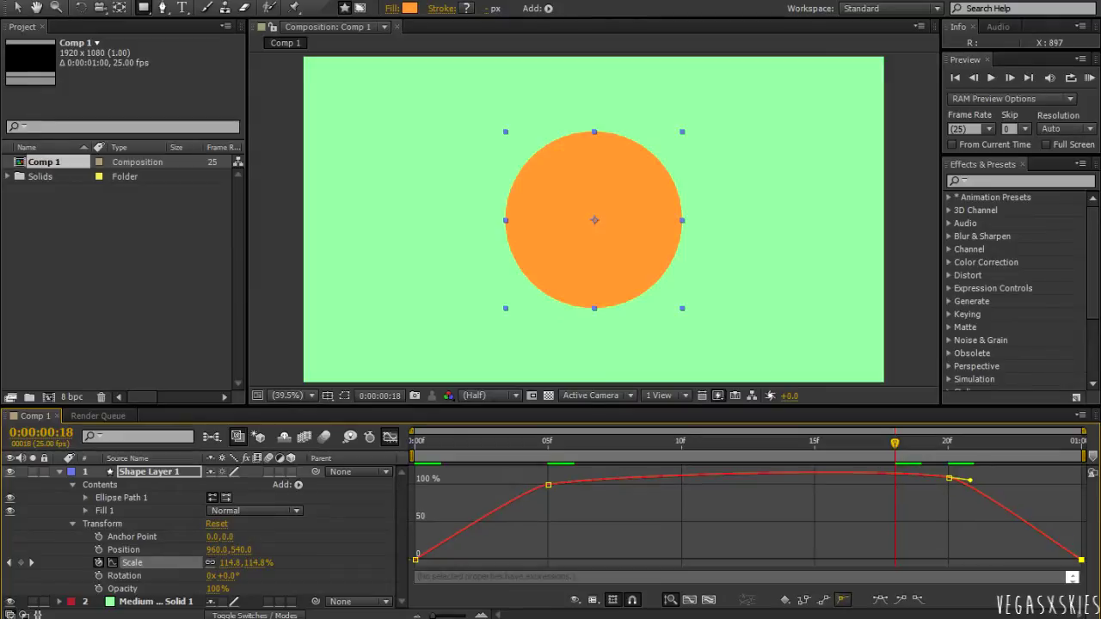
pyautogui.click(843, 599)
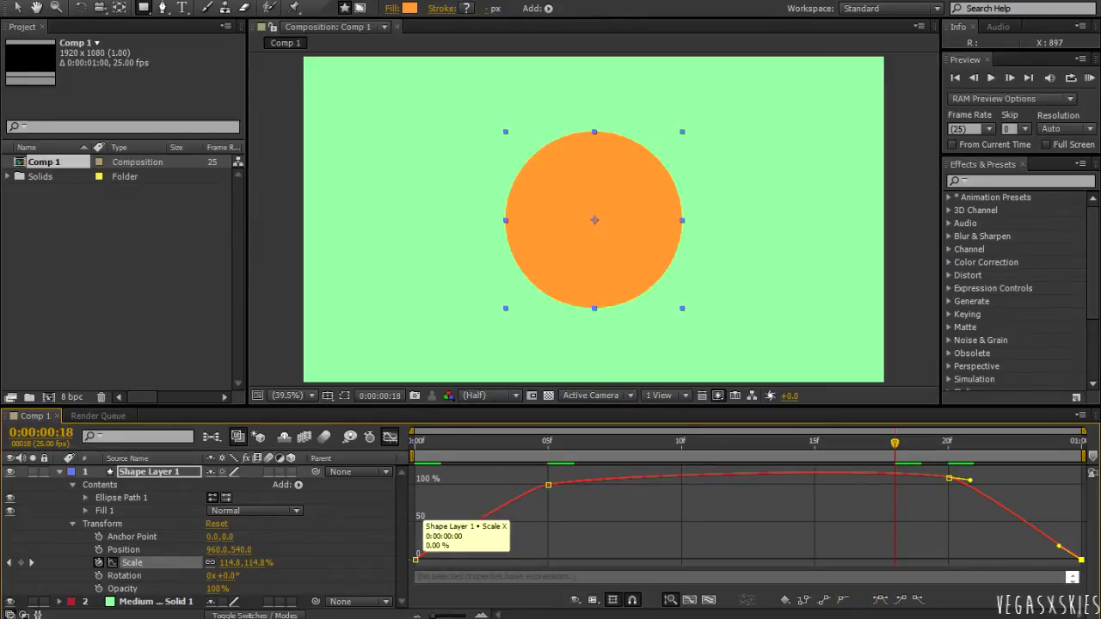
# Step: Ease the start of the Scale curve by flattening and lengthening the frame 0 handle and steepening the frame 5 handle
pyautogui.click(415, 560)
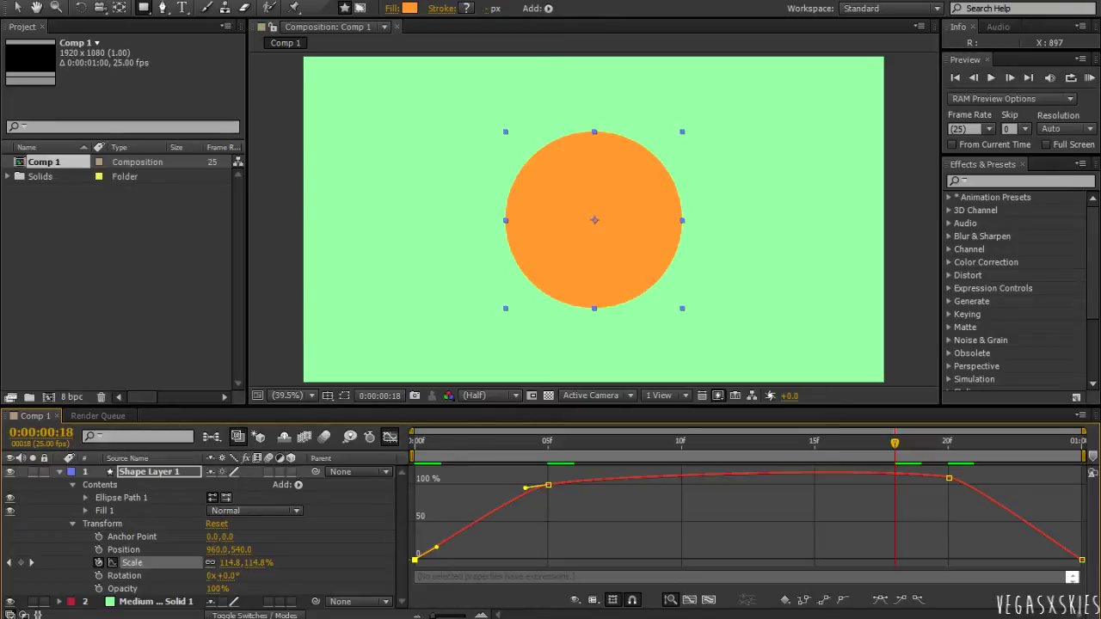
pyautogui.moveTo(437, 547); pyautogui.dragTo(487, 558)
pyautogui.moveTo(525, 488); pyautogui.dragTo(525, 500)
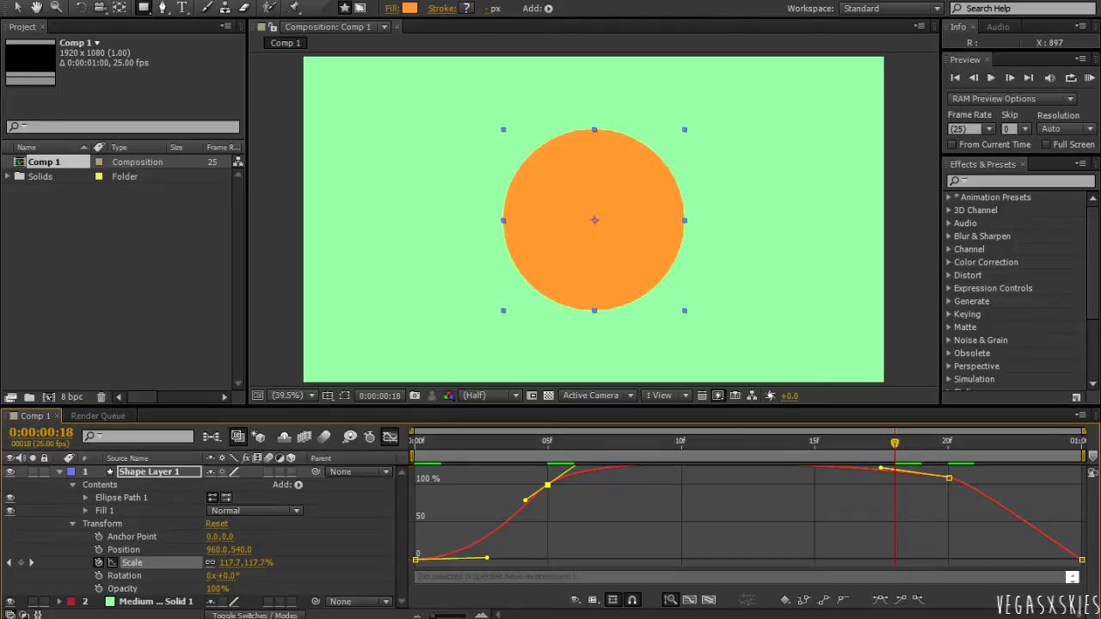
pyautogui.click(860, 529)
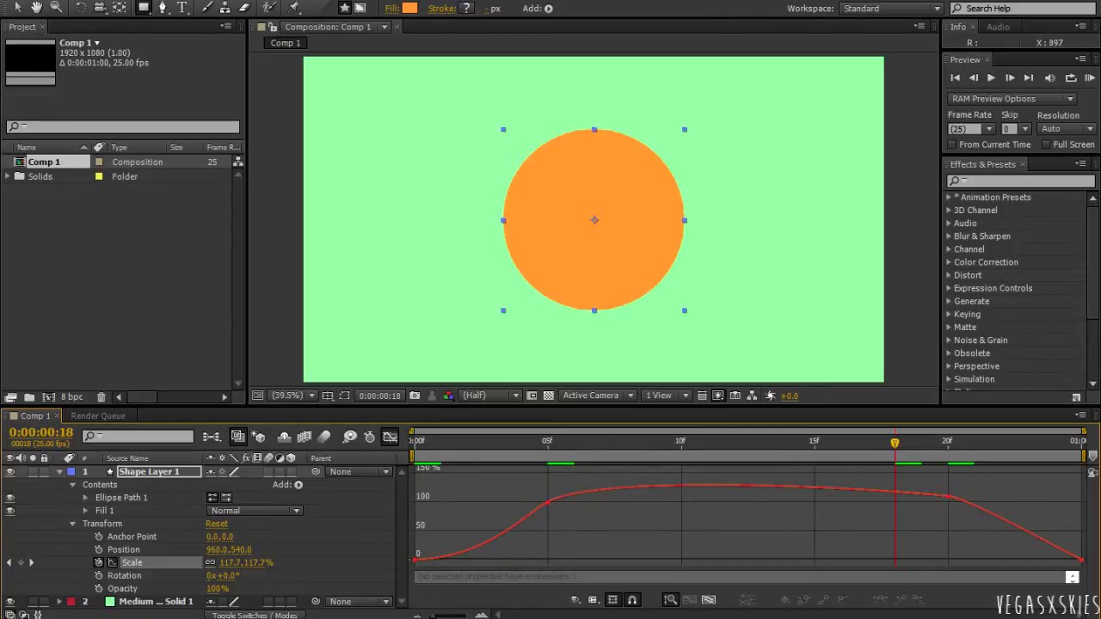
# Step: Raise the frame 20 Scale keyframe slightly, reshape its handles, and extend the final keyframe's handle flat to ease the shrink
pyautogui.click(948, 486)
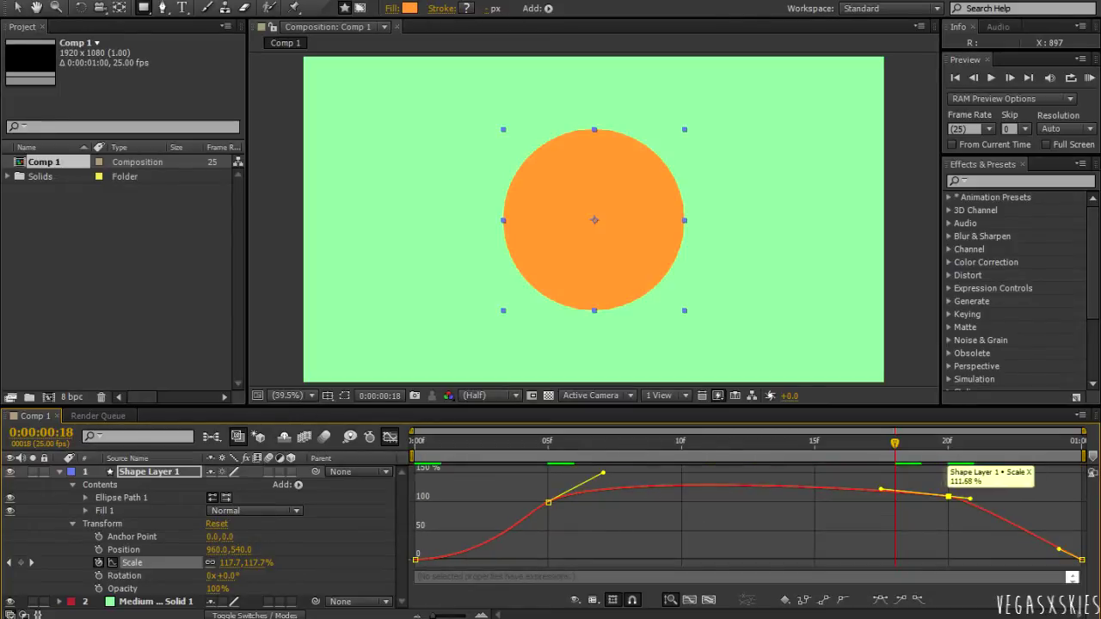
pyautogui.moveTo(949, 497); pyautogui.dragTo(947, 491)
pyautogui.moveTo(881, 484); pyautogui.dragTo(887, 472)
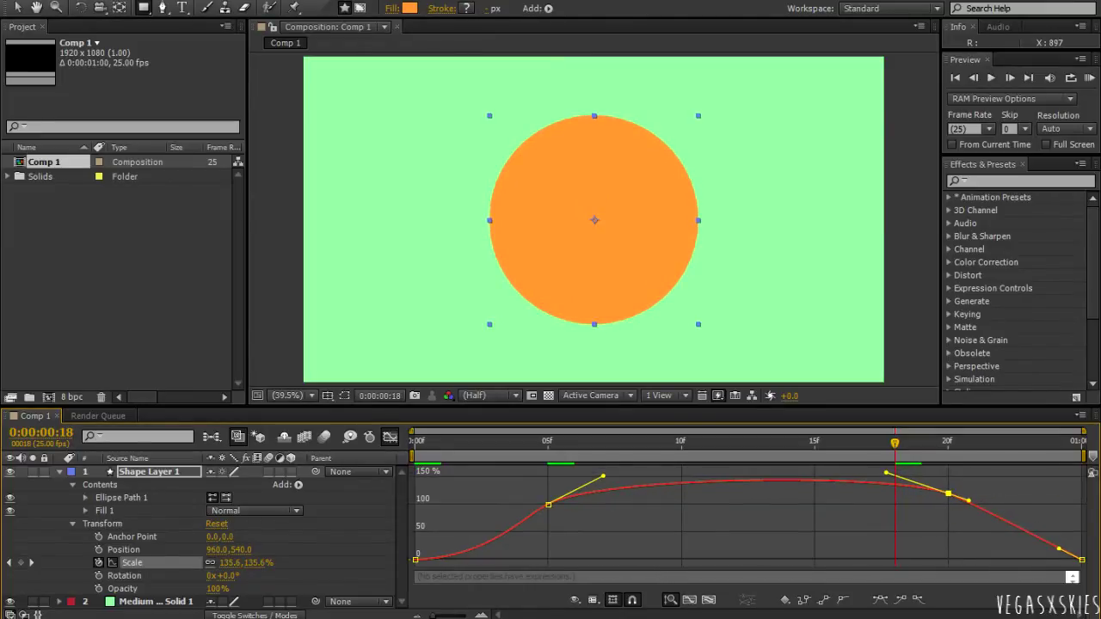
pyautogui.moveTo(1058, 549); pyautogui.dragTo(988, 559)
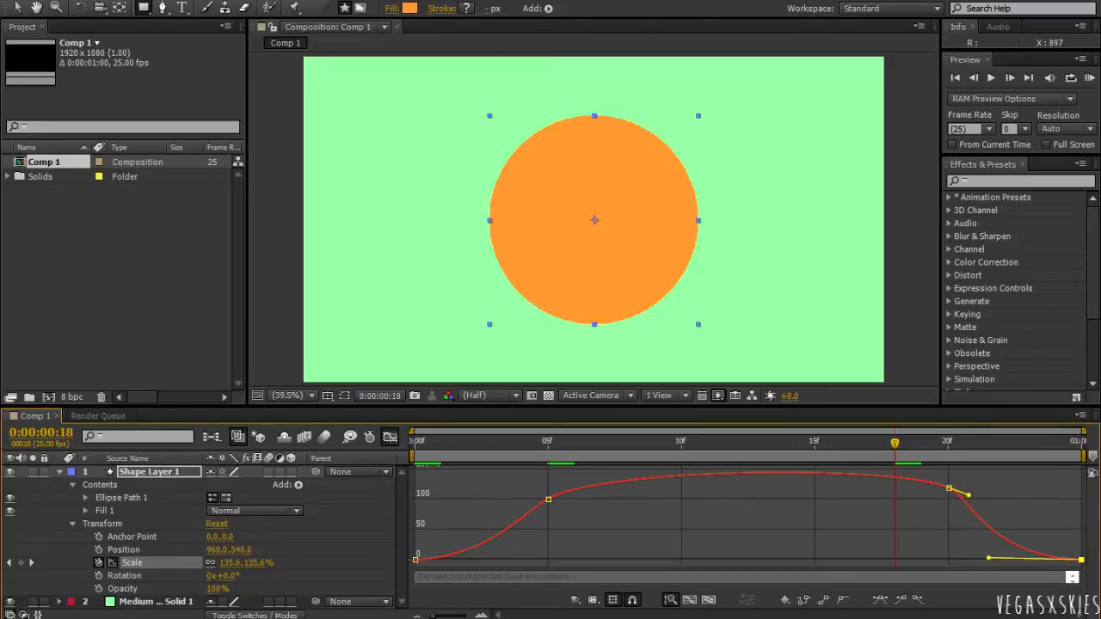
pyautogui.moveTo(969, 494); pyautogui.dragTo(981, 495)
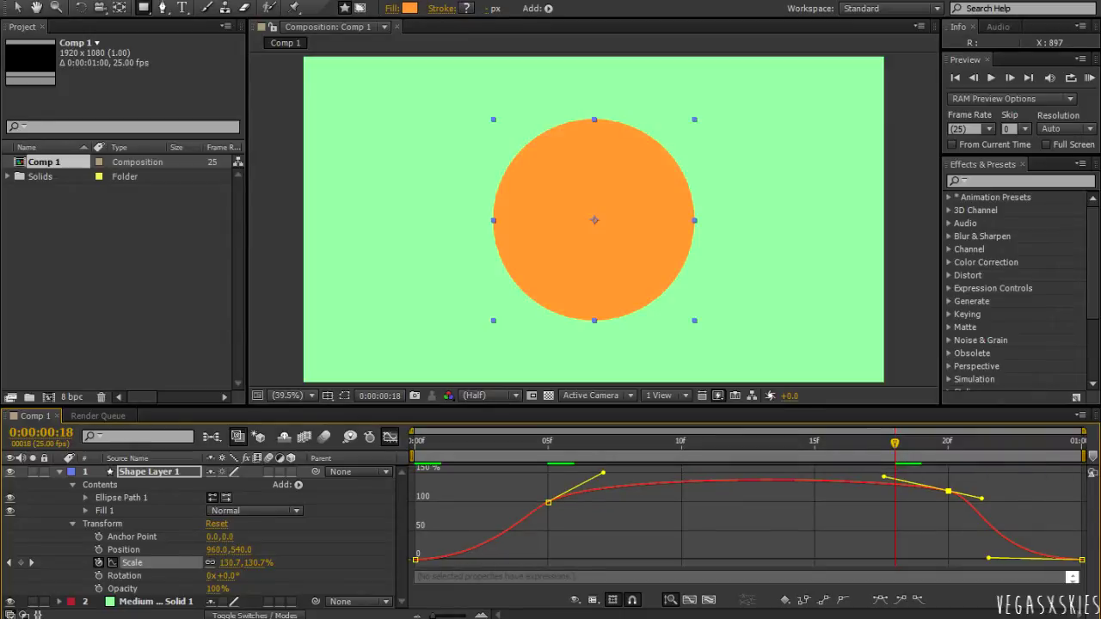
# Step: Move the current time to frame 8 and play a RAM preview of the eased scale animation
pyautogui.moveTo(894, 443); pyautogui.dragTo(654, 443)
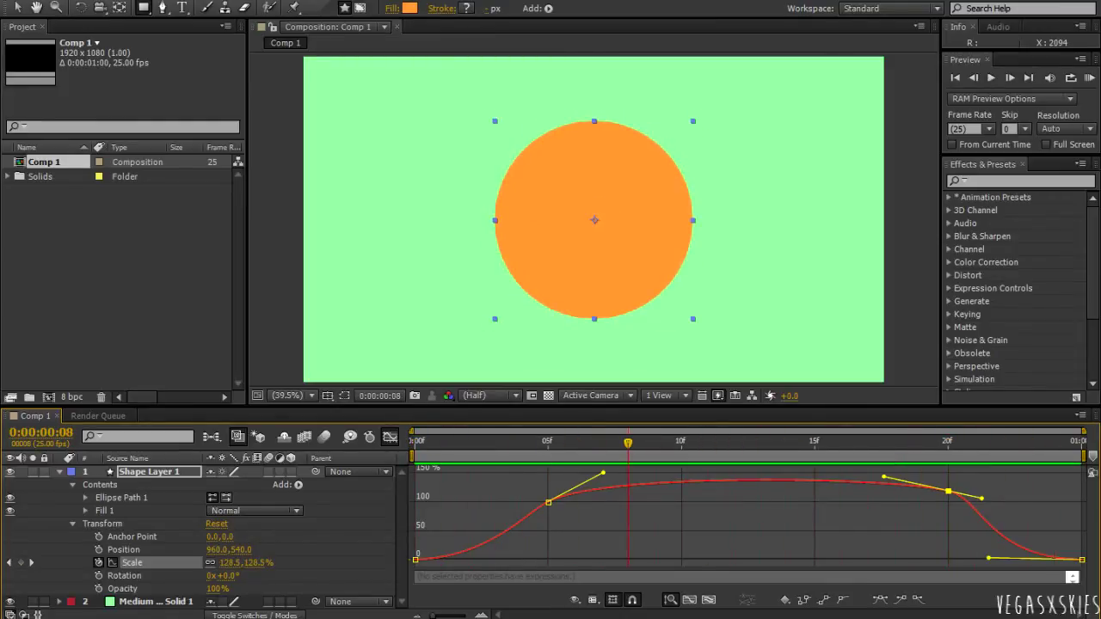
pyautogui.click(1090, 78)
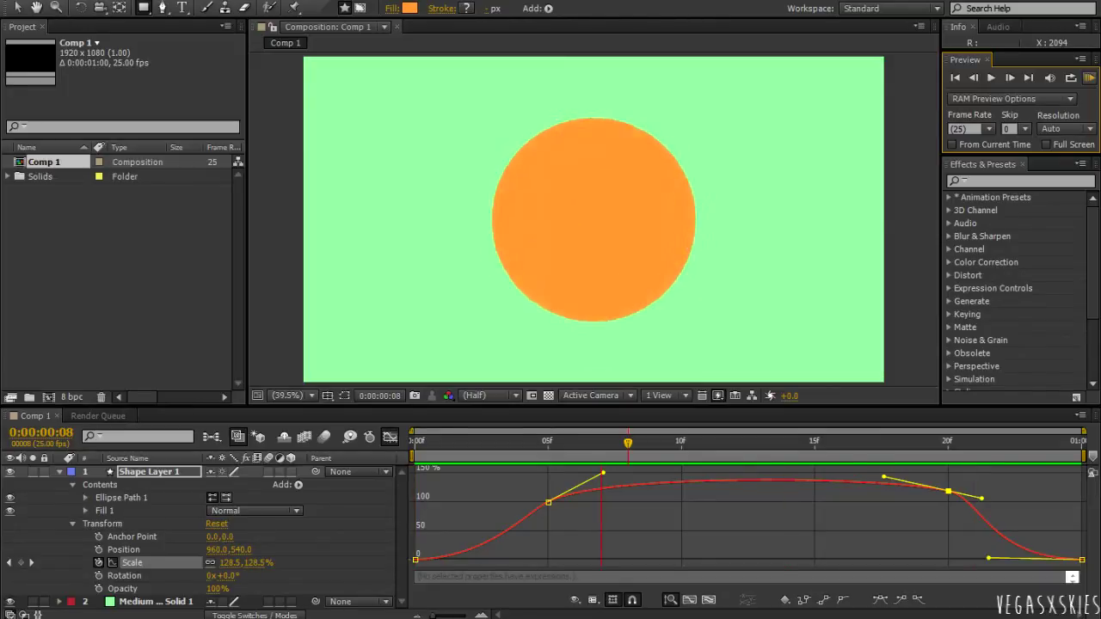
pyautogui.press('space')
# Step: Create a new empty shape layer above the circle's layer and expand its properties
pyautogui.click(59, 472)
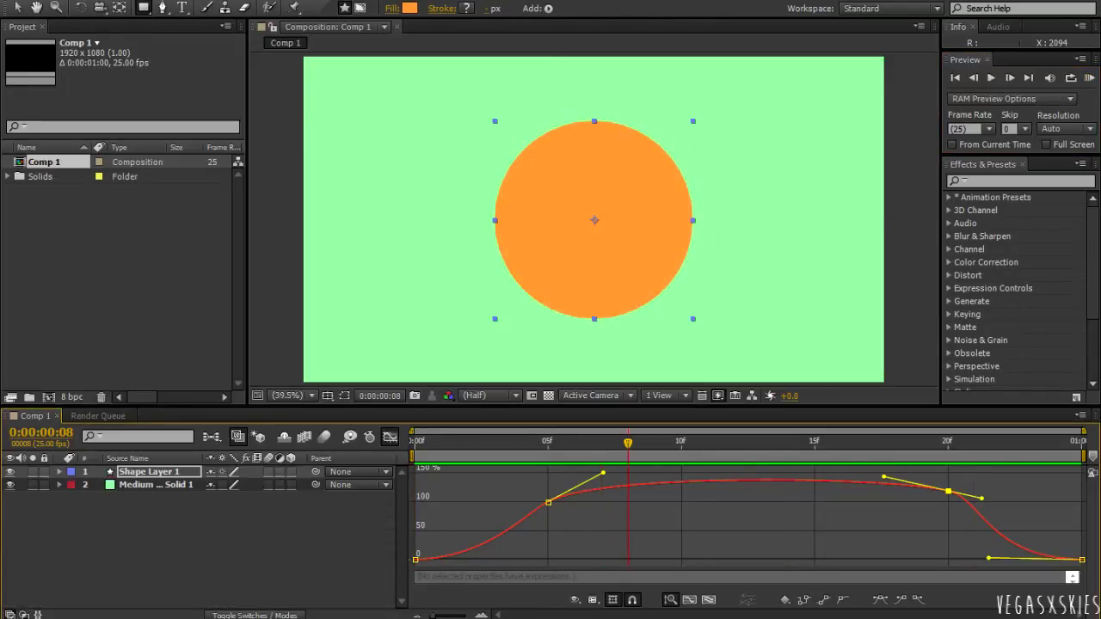
pyautogui.rightClick(94, 511)
pyautogui.moveTo(172, 345)
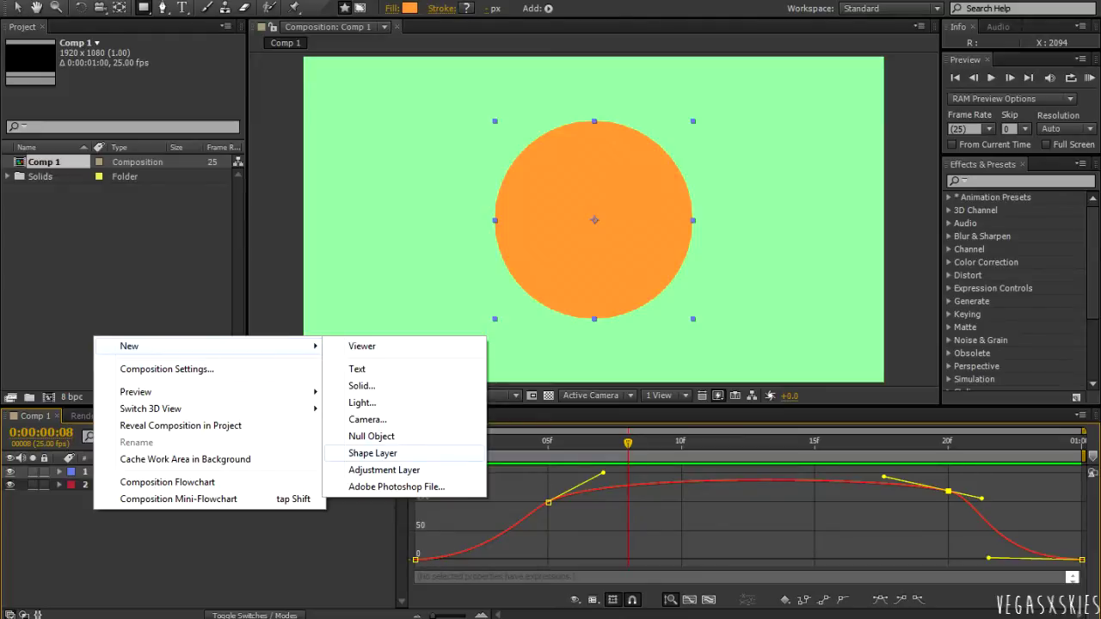
pyautogui.click(373, 453)
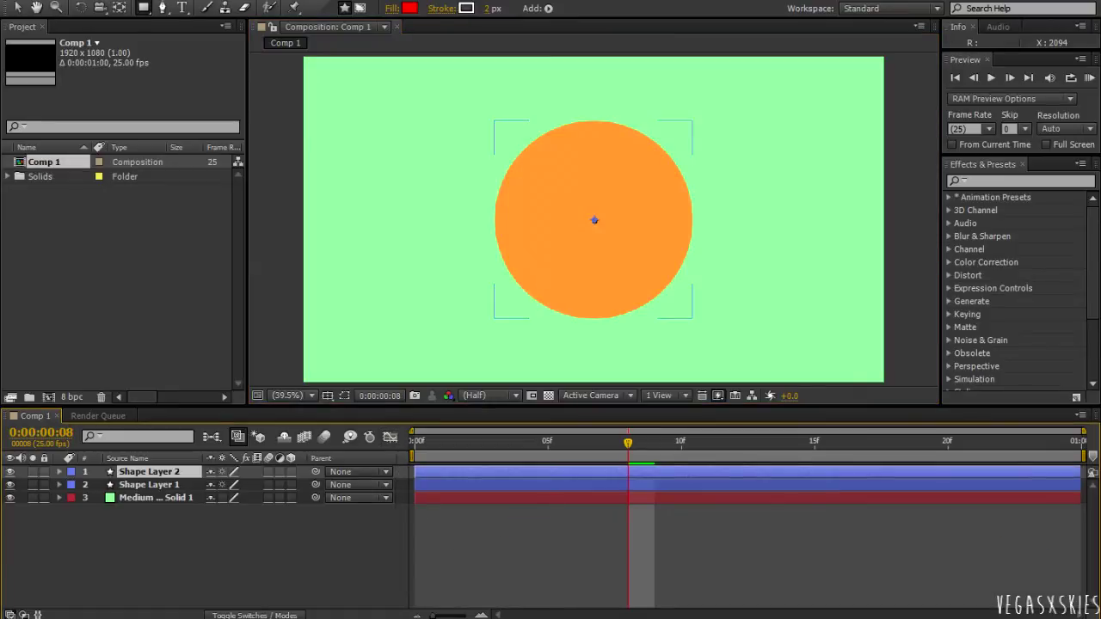
pyautogui.click(59, 485)
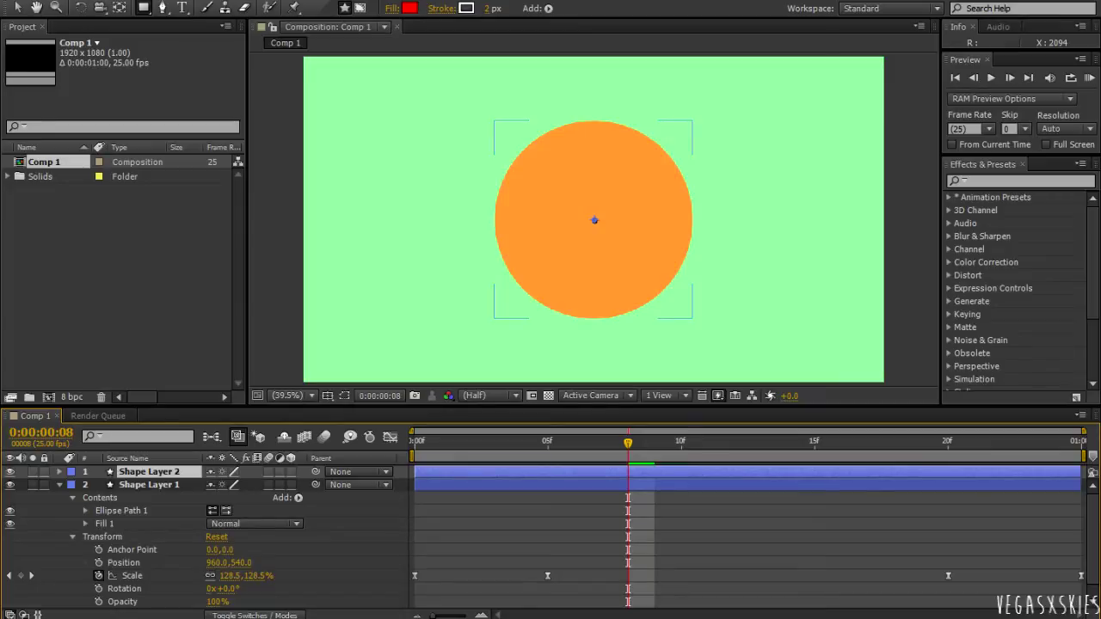
pyautogui.click(59, 485)
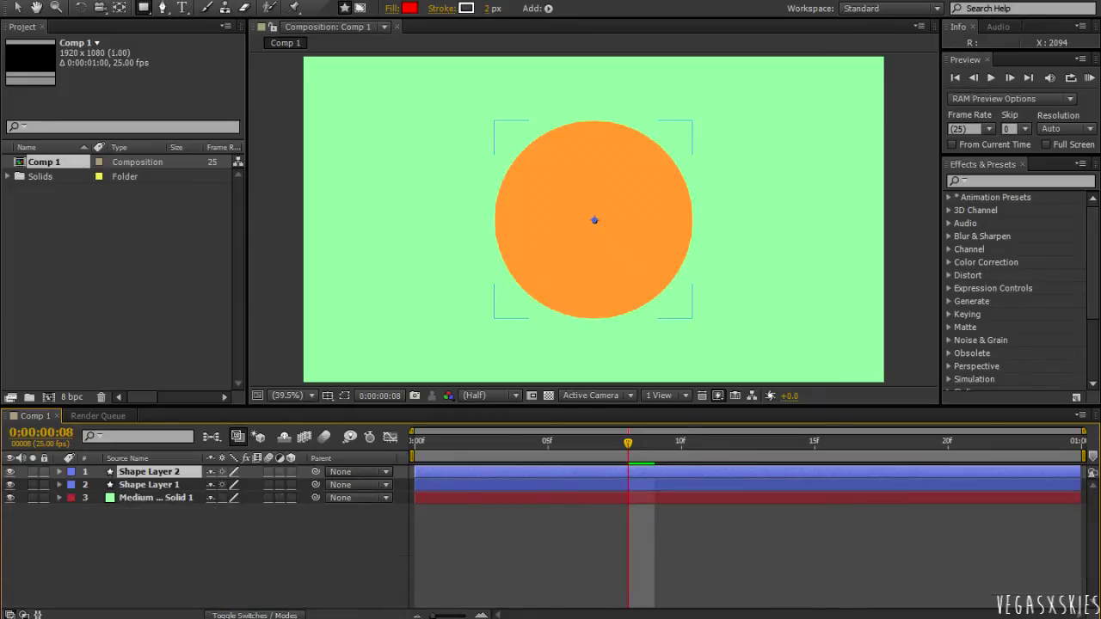
pyautogui.click(60, 472)
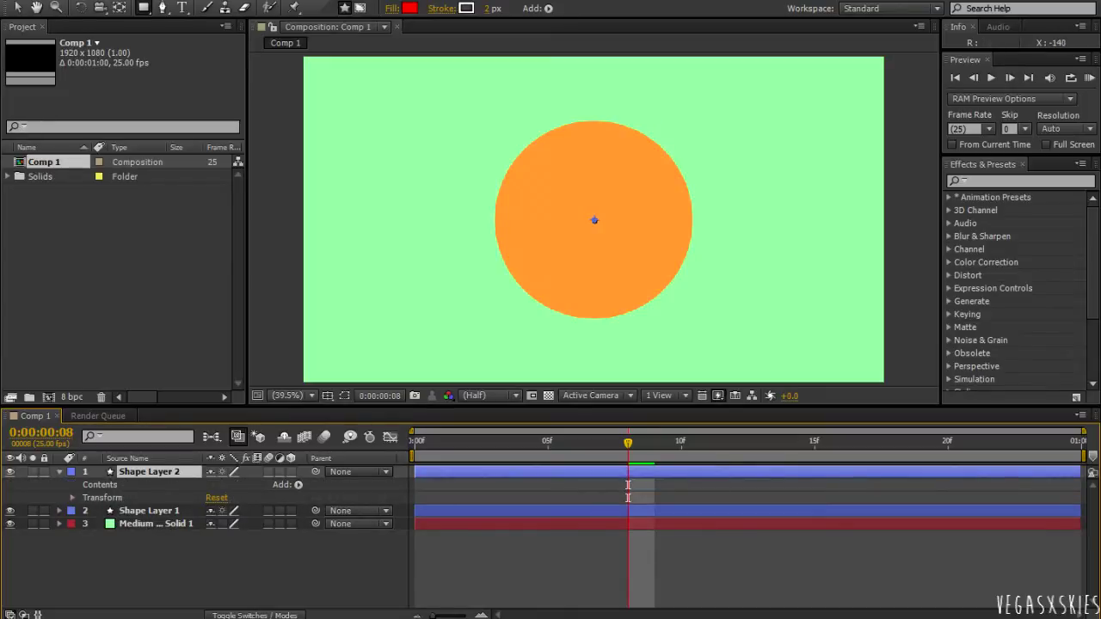
# Step: Draw a short vertical line above the circle on the new shape layer with the Pen tool, and hide the path outlines
pyautogui.press('g')
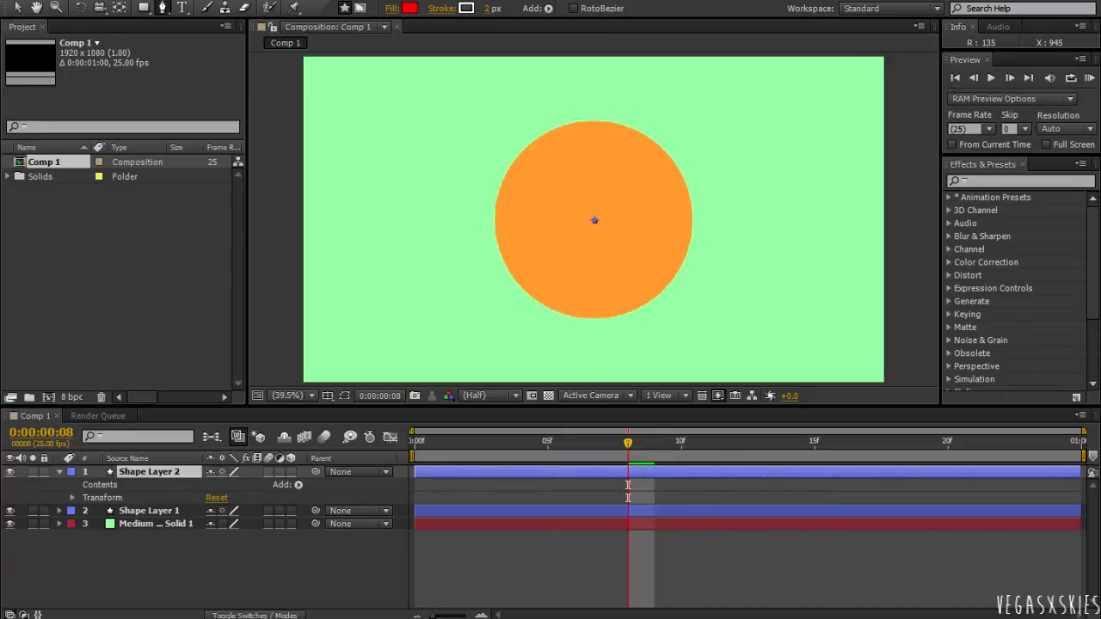
pyautogui.click(589, 61)
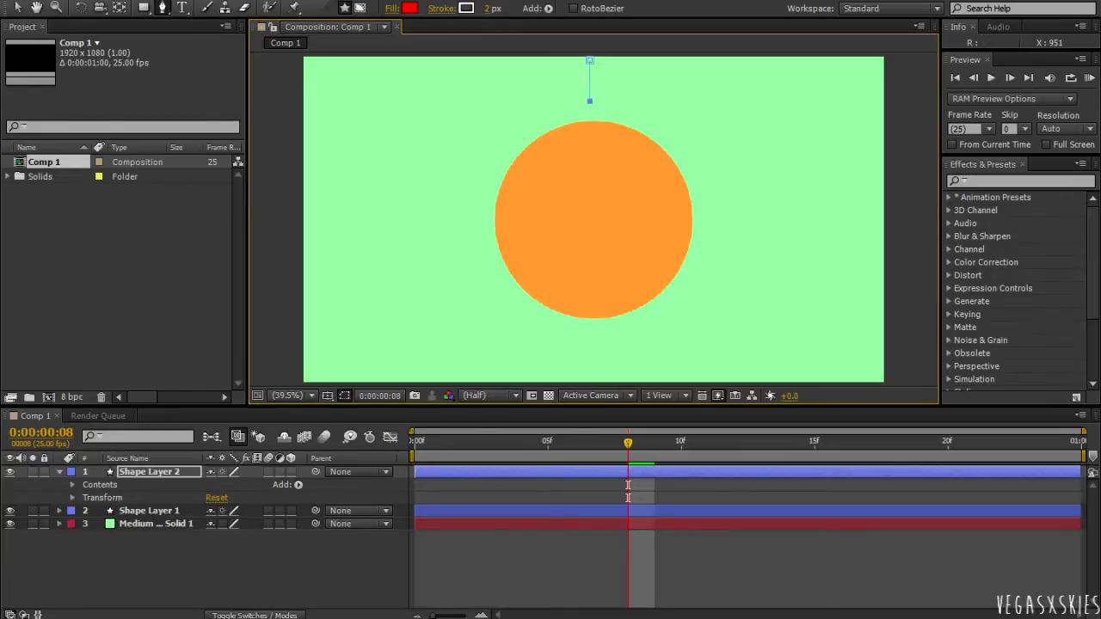
pyautogui.click(589, 100)
pyautogui.click(344, 396)
# Step: Set the Stroke Width of the vertical line's Stroke 1 to 13
pyautogui.click(72, 485)
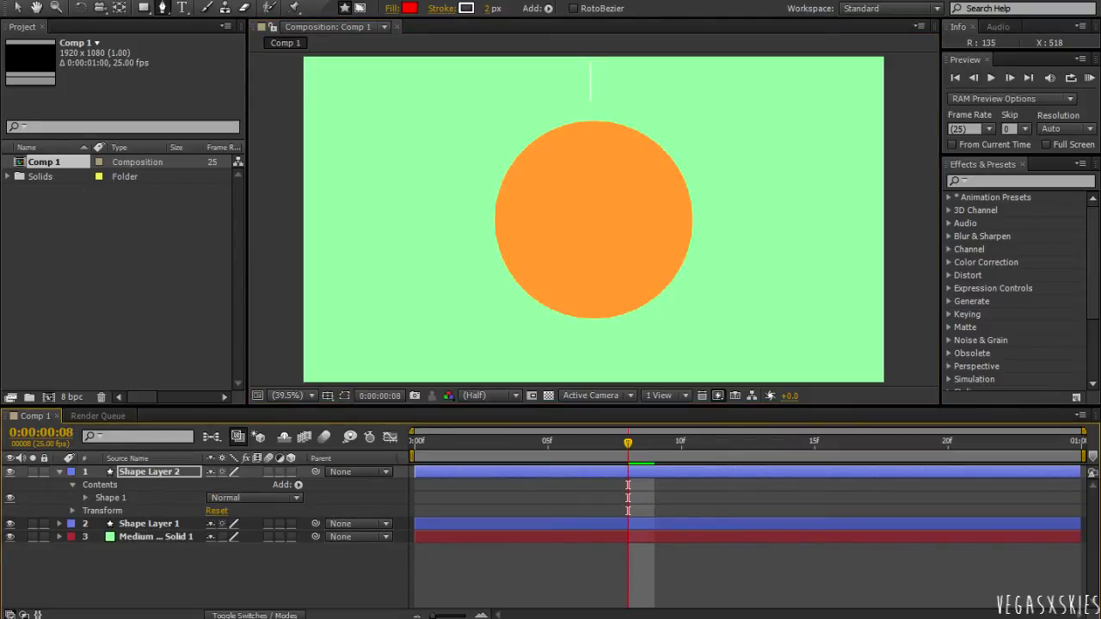
pyautogui.click(85, 498)
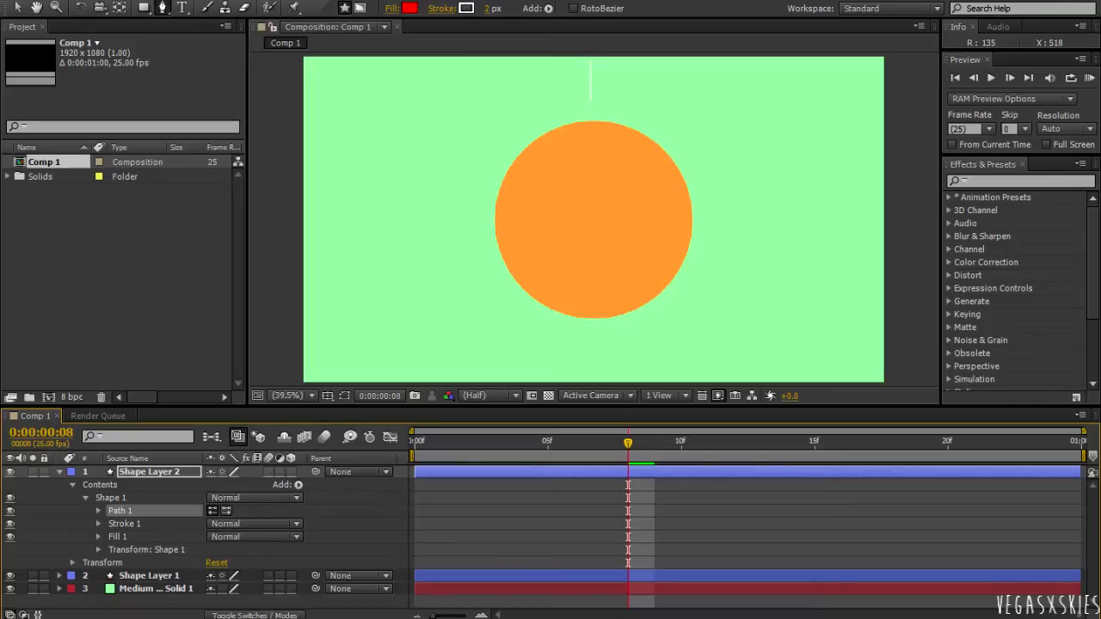
pyautogui.click(98, 523)
pyautogui.moveTo(211, 549); pyautogui.dragTo(224, 550)
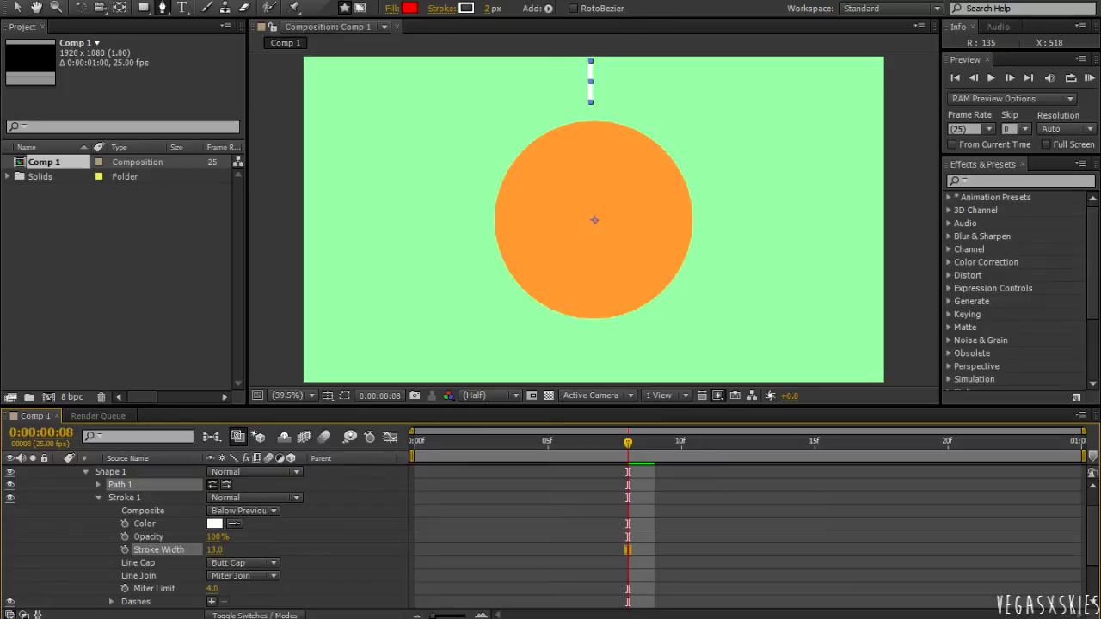
pyautogui.moveTo(221, 549); pyautogui.dragTo(221, 549)
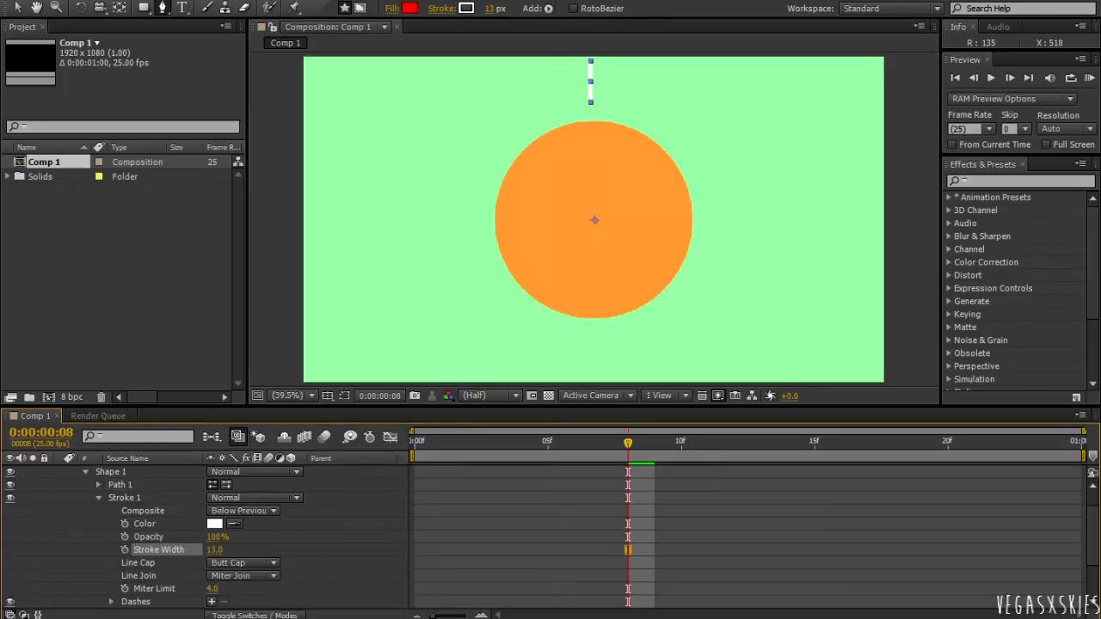
# Step: Change the vertical line's stroke color to the circle's orange by sampling it from the circle
pyautogui.click(99, 498)
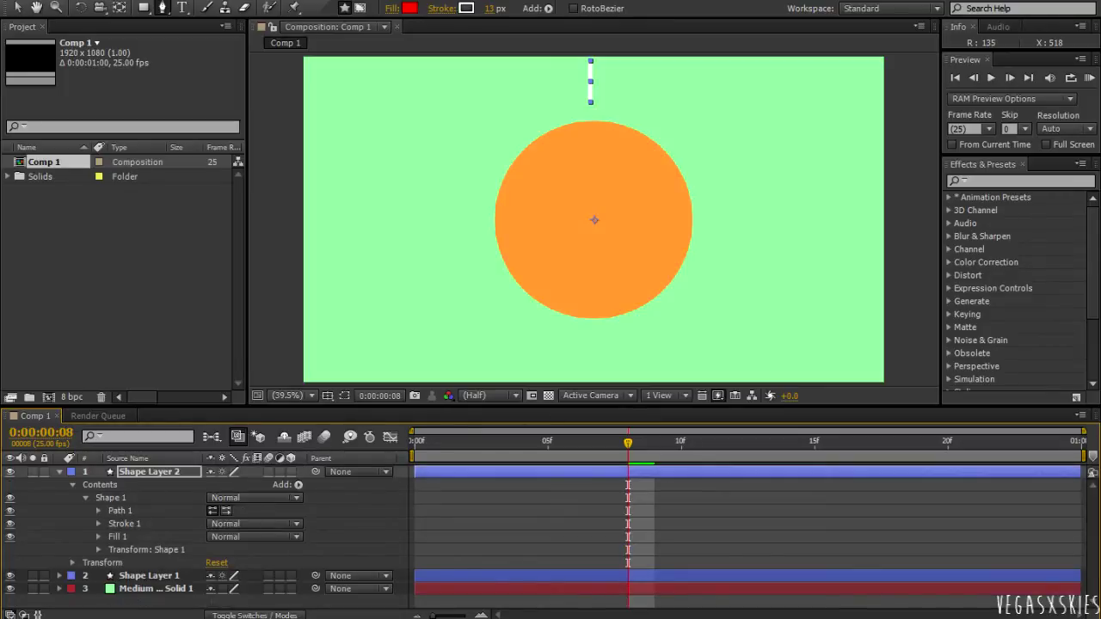
pyautogui.click(99, 537)
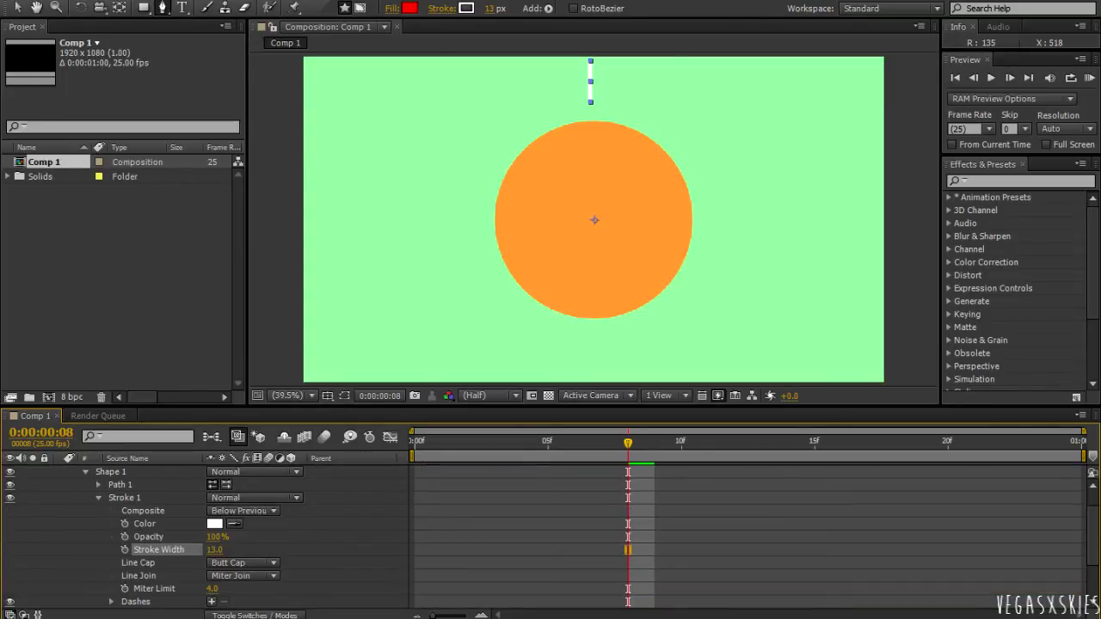
pyautogui.click(615, 223)
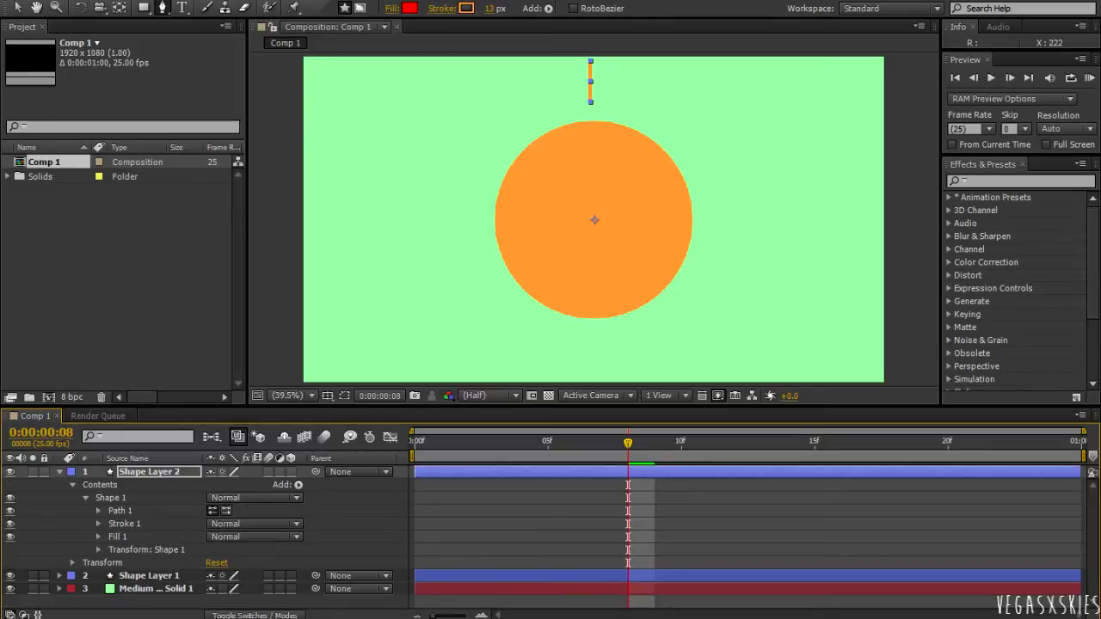
# Step: Add Trim Paths to the vertical line's shape and expand its Start, End and Offset properties
pyautogui.click(86, 498)
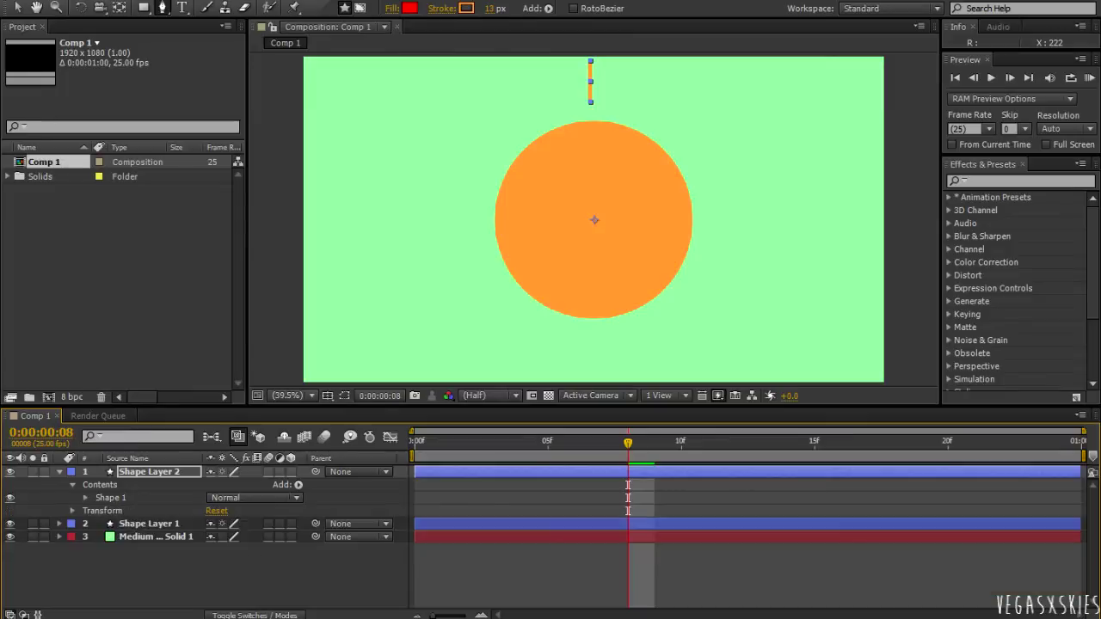
pyautogui.click(299, 484)
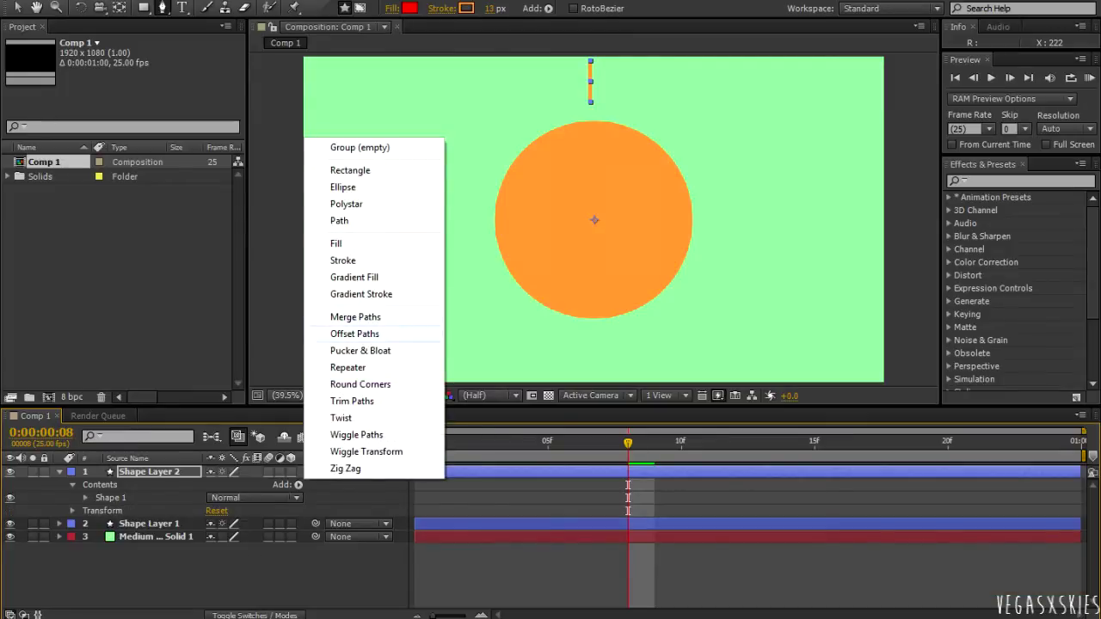
pyautogui.click(352, 401)
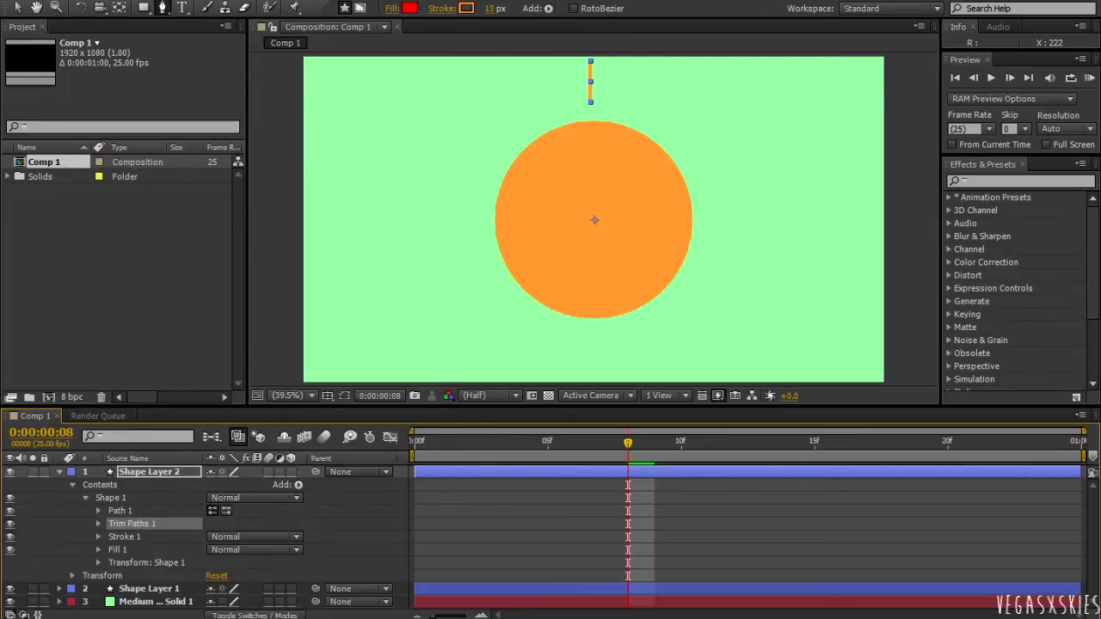
pyautogui.click(98, 524)
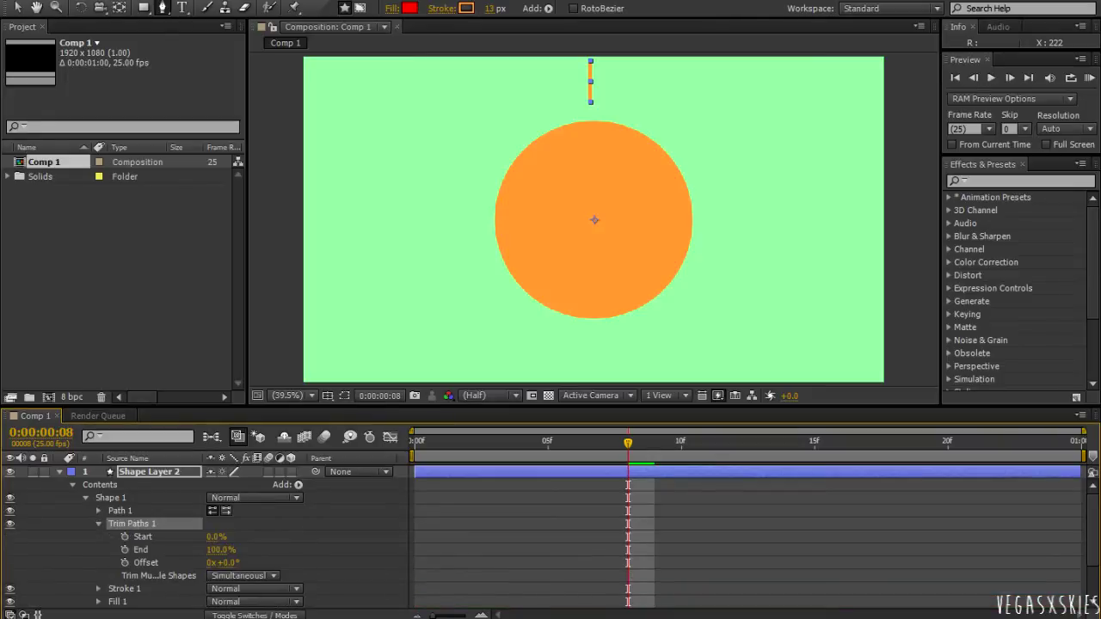
# Step: Keyframe the line's Trim Paths Start at 100% on frame 5 and 0% on frame 15
pyautogui.moveTo(628, 443); pyautogui.dragTo(548, 443)
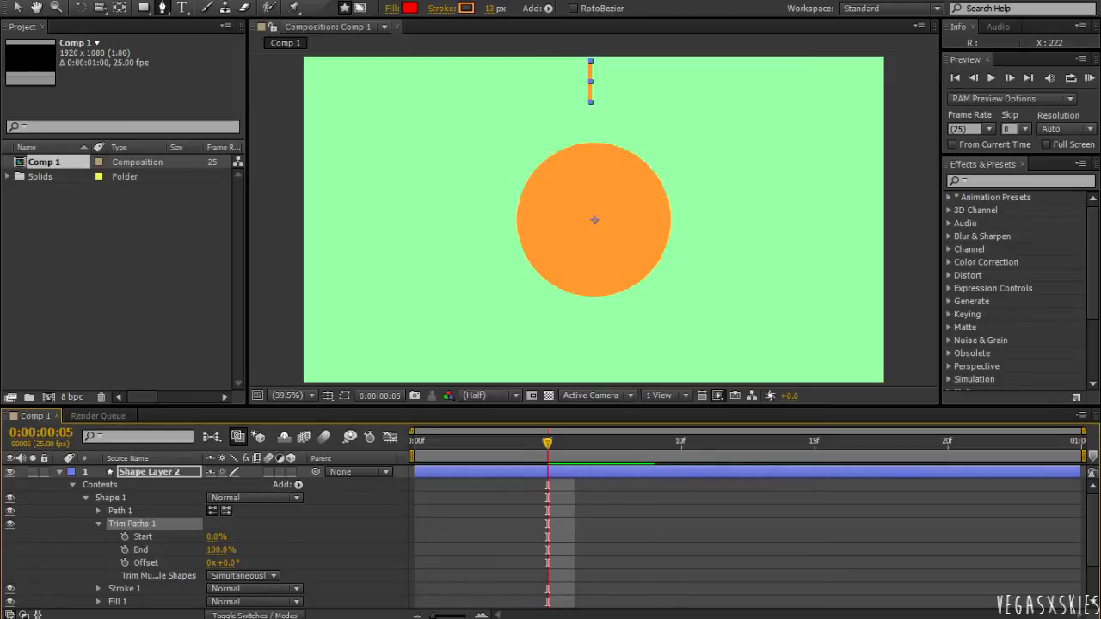
pyautogui.moveTo(216, 537); pyautogui.dragTo(303, 537)
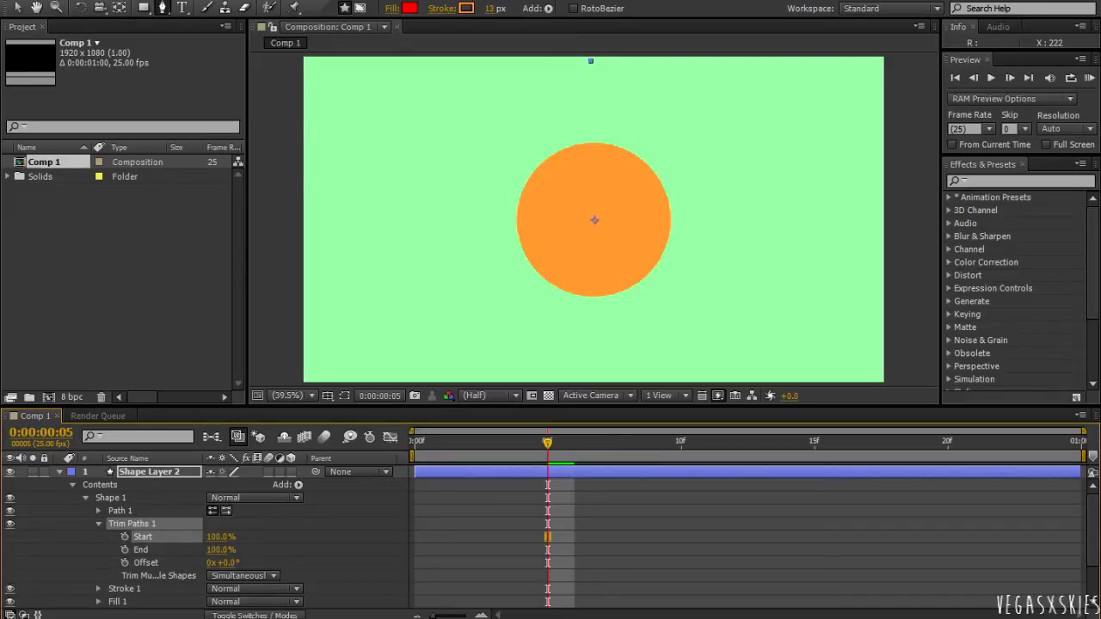
pyautogui.click(125, 536)
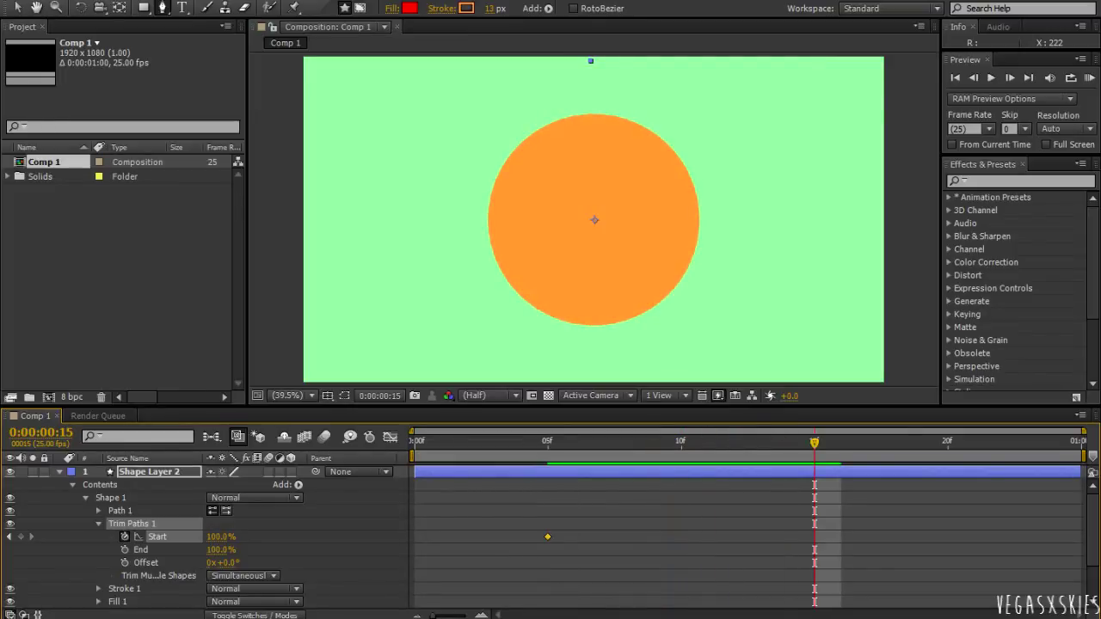
pyautogui.moveTo(221, 537); pyautogui.dragTo(135, 536)
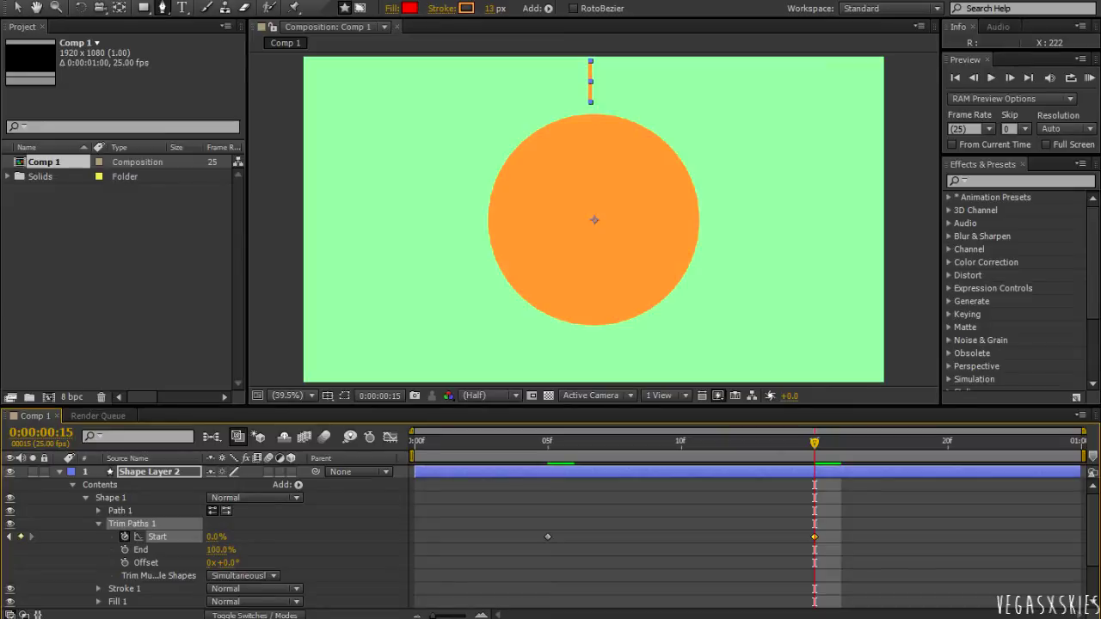
# Step: Keyframe the line's Trim Paths End at 100% on frame 10 and 0% on frame 20
pyautogui.moveTo(815, 443); pyautogui.dragTo(681, 443)
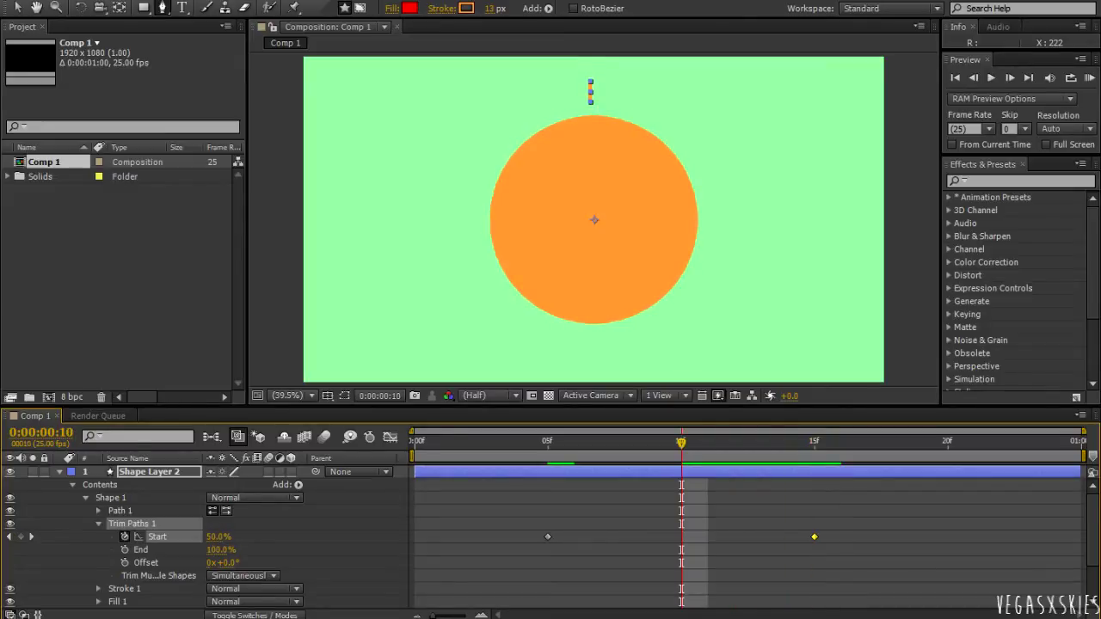
pyautogui.click(124, 550)
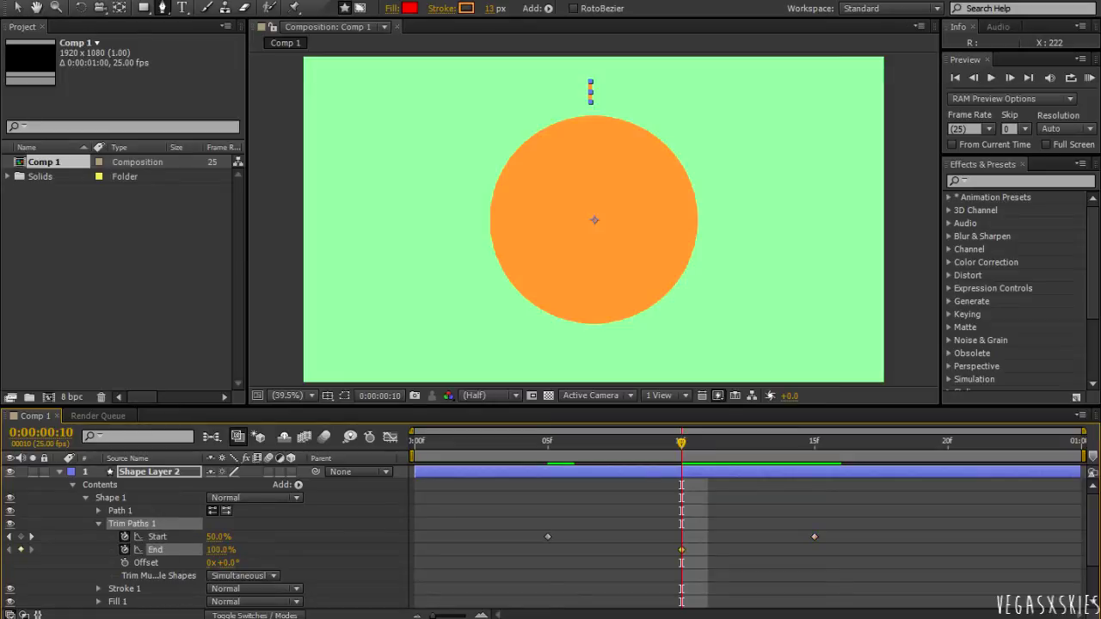
pyautogui.hotkey('shift', 'pagedown')
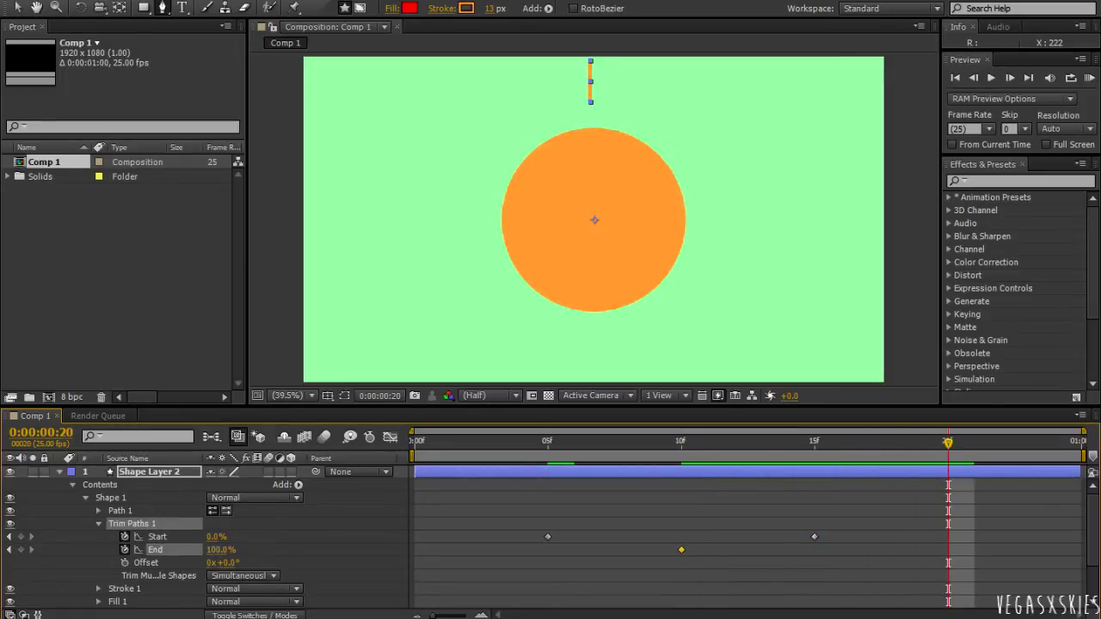
pyautogui.moveTo(219, 549); pyautogui.dragTo(129, 550)
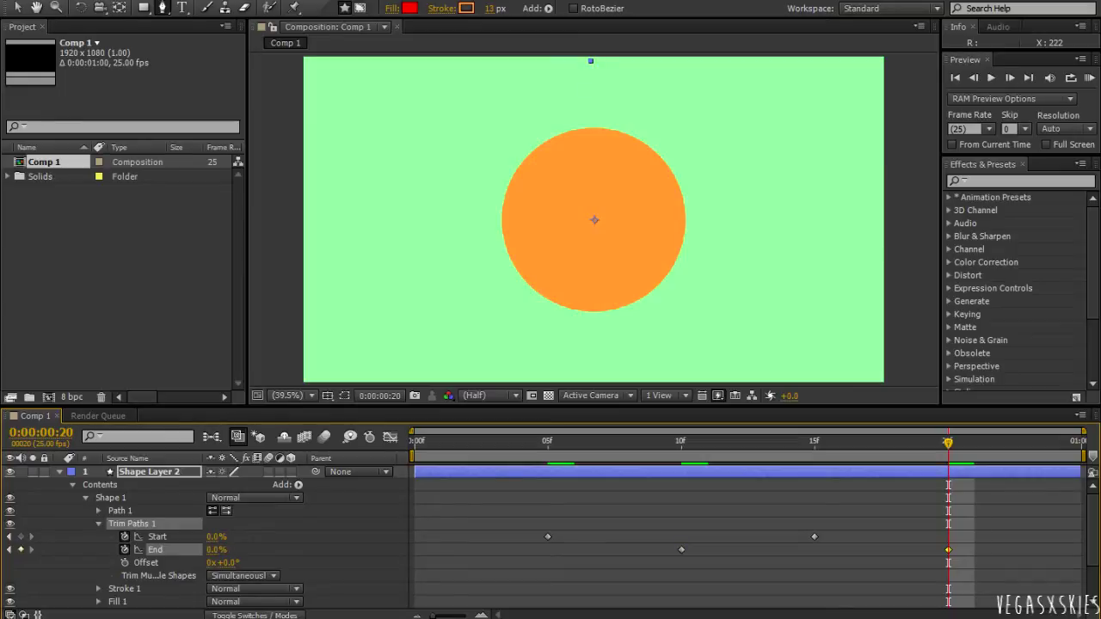
# Step: Show the Trim Paths Start and End curves together in the Graph Editor and switch to the Selection tool
pyautogui.moveTo(948, 442); pyautogui.dragTo(521, 442)
pyautogui.moveTo(530, 537); pyautogui.dragTo(995, 554)
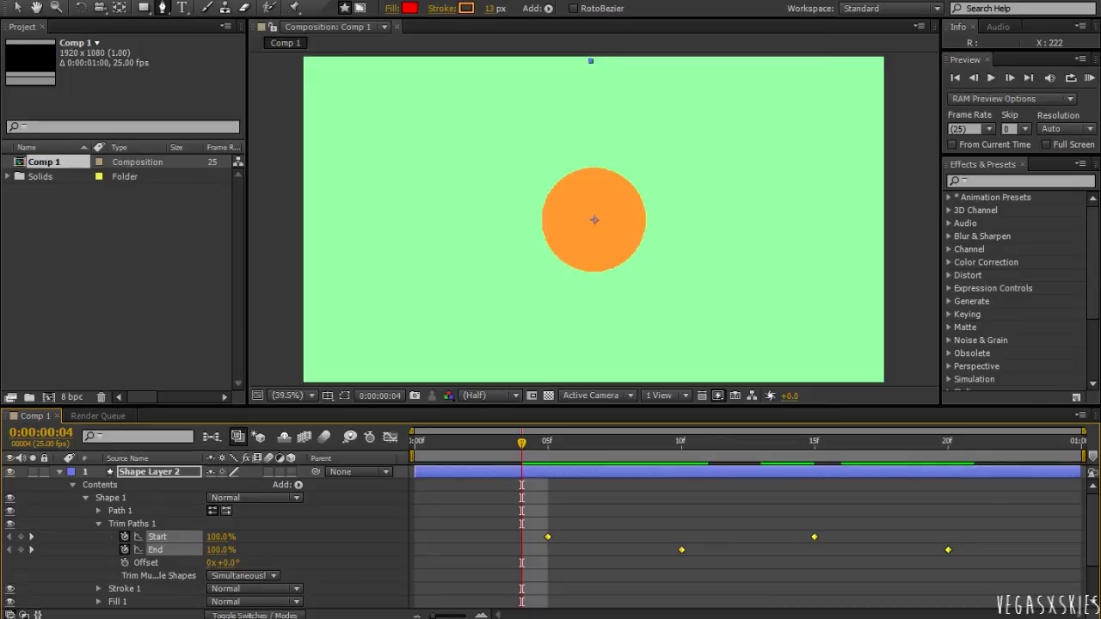
pyautogui.click(994, 555)
pyautogui.click(138, 537)
pyautogui.click(138, 549)
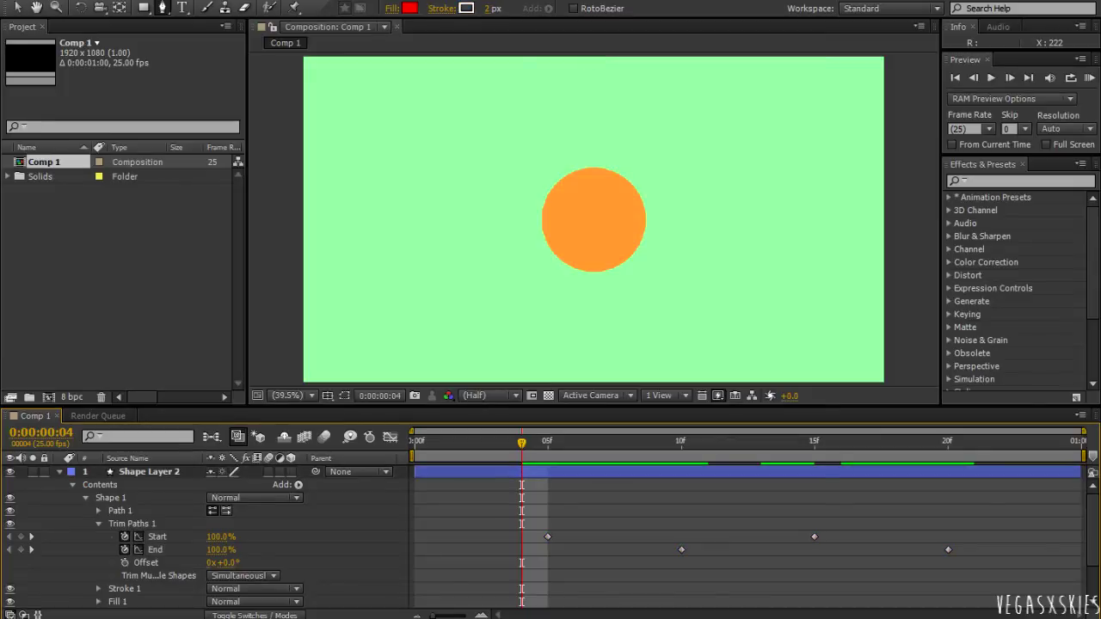
pyautogui.click(390, 436)
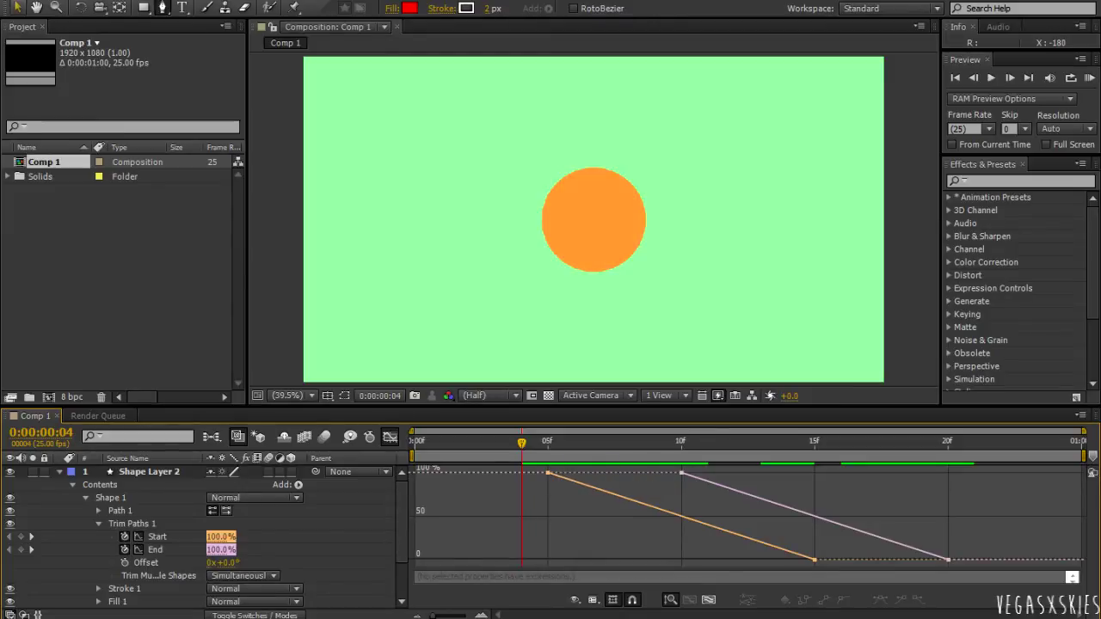
pyautogui.click(17, 7)
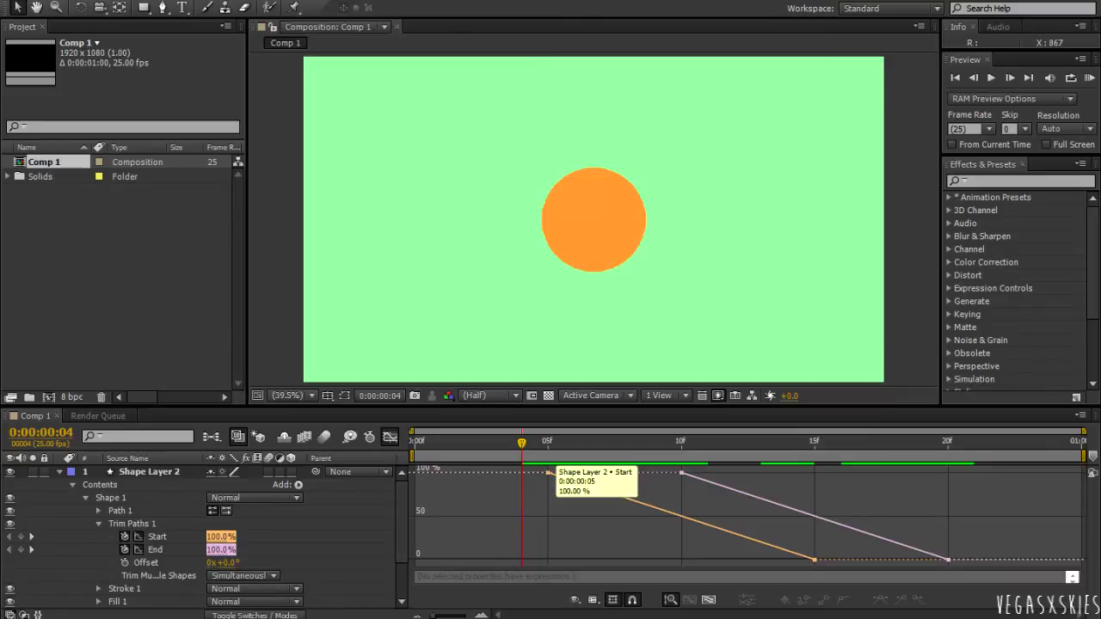
# Step: Smooth both keyframes of the Trim Paths Start curve and stretch their handles horizontally into an S-shaped ease
pyautogui.click(548, 472)
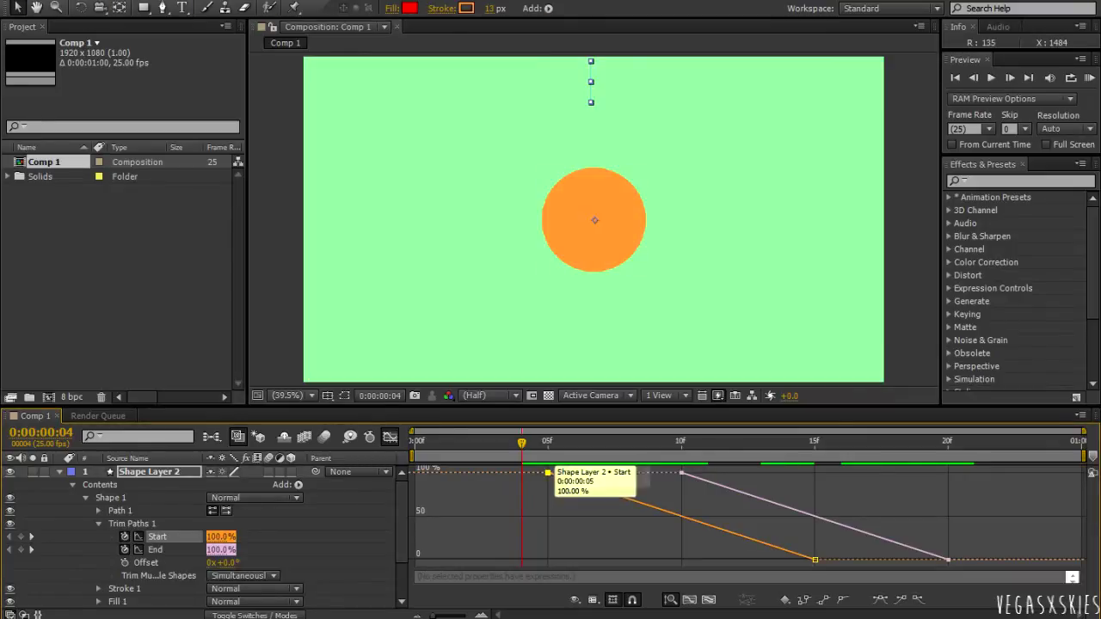
pyautogui.click(843, 599)
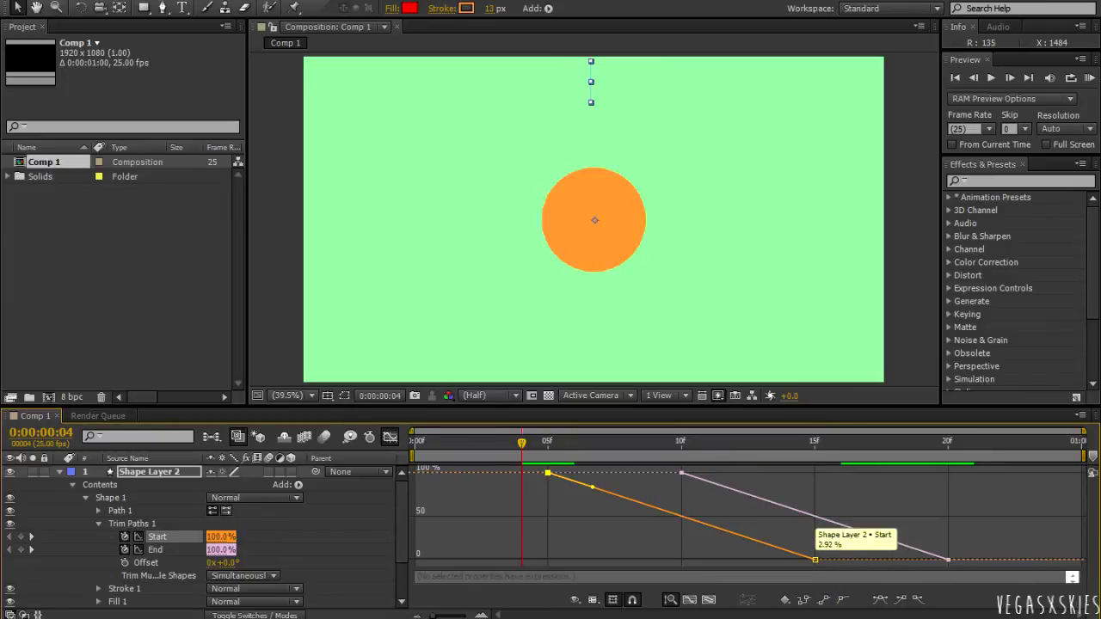
pyautogui.click(814, 560)
pyautogui.click(842, 600)
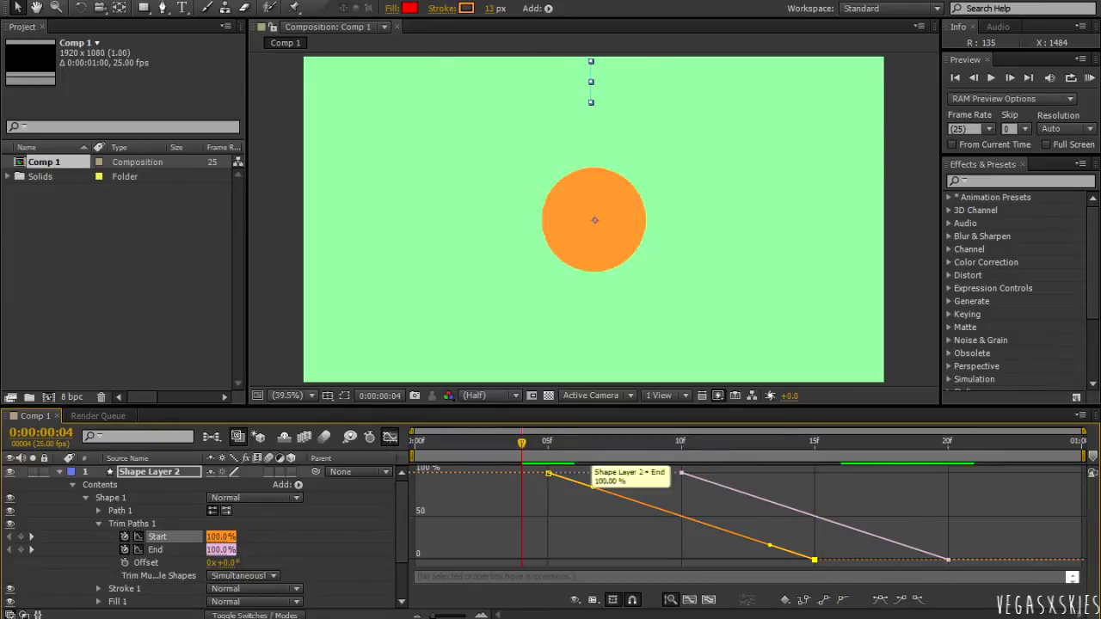
pyautogui.moveTo(593, 488); pyautogui.dragTo(625, 473)
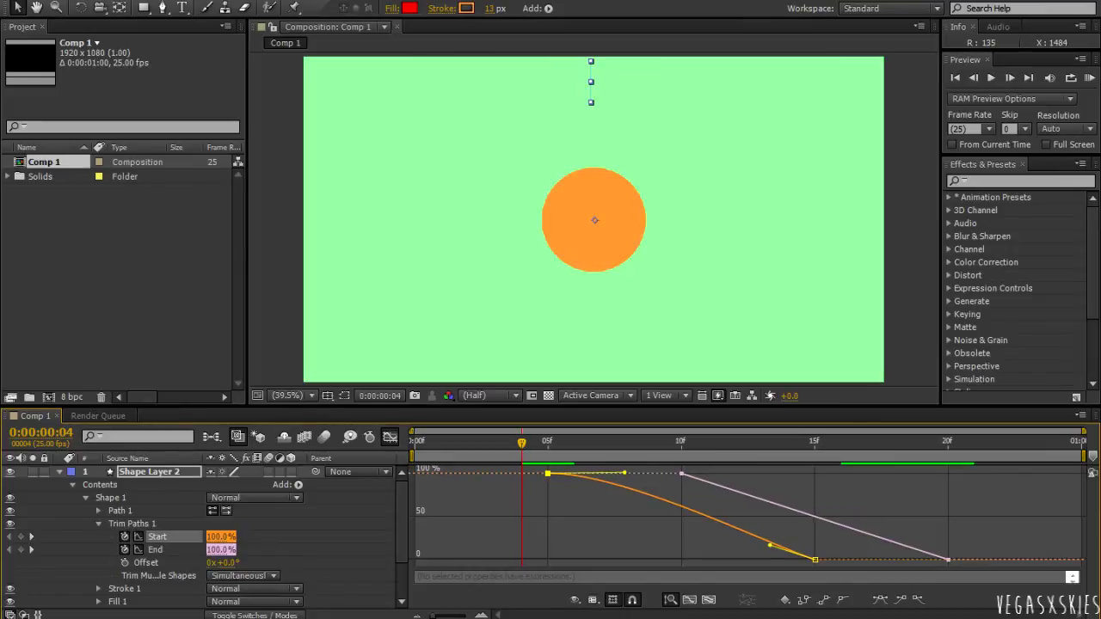
pyautogui.moveTo(770, 545); pyautogui.dragTo(712, 560)
pyautogui.moveTo(624, 473); pyautogui.dragTo(651, 473)
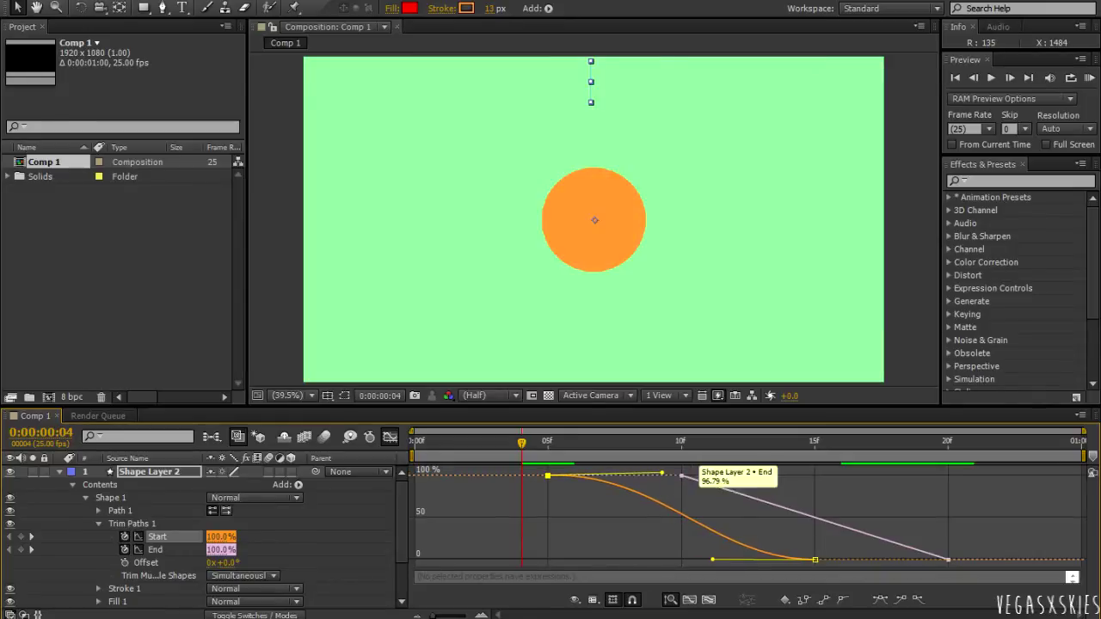
# Step: Smooth both keyframes of the Trim Paths End curve and stretch their handles horizontally into a matching S-shaped ease
pyautogui.click(685, 475)
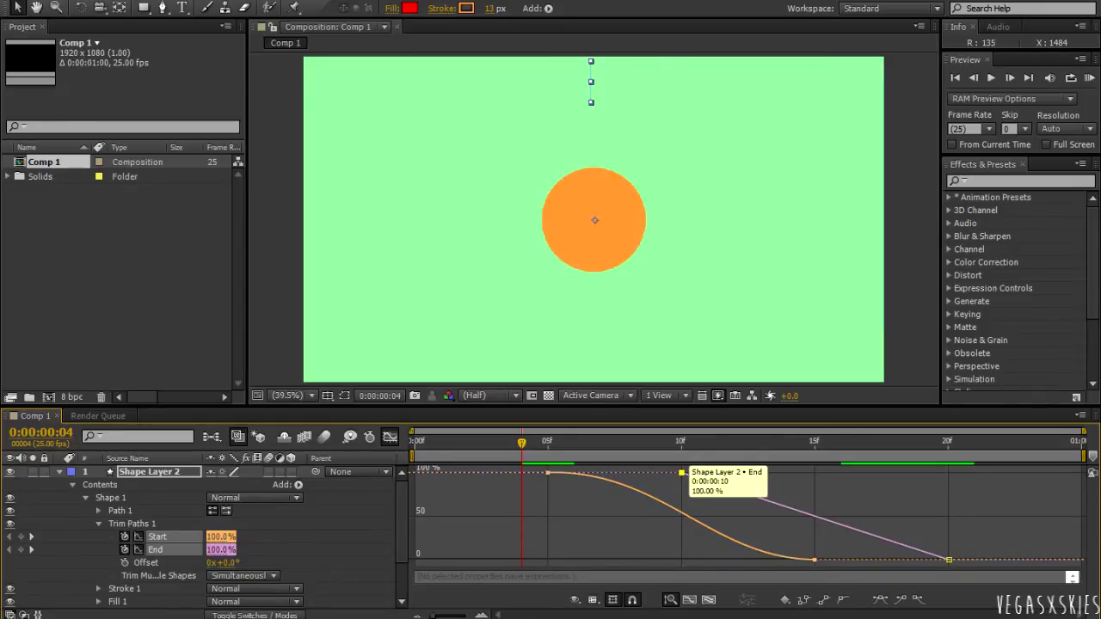
pyautogui.click(682, 473)
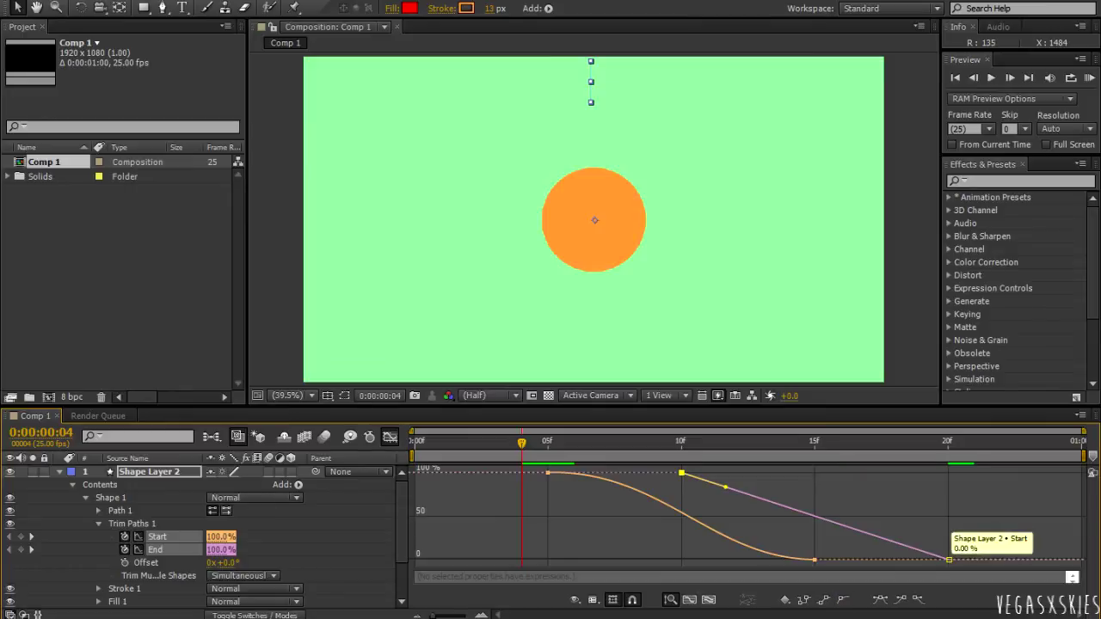
pyautogui.click(947, 560)
pyautogui.click(843, 600)
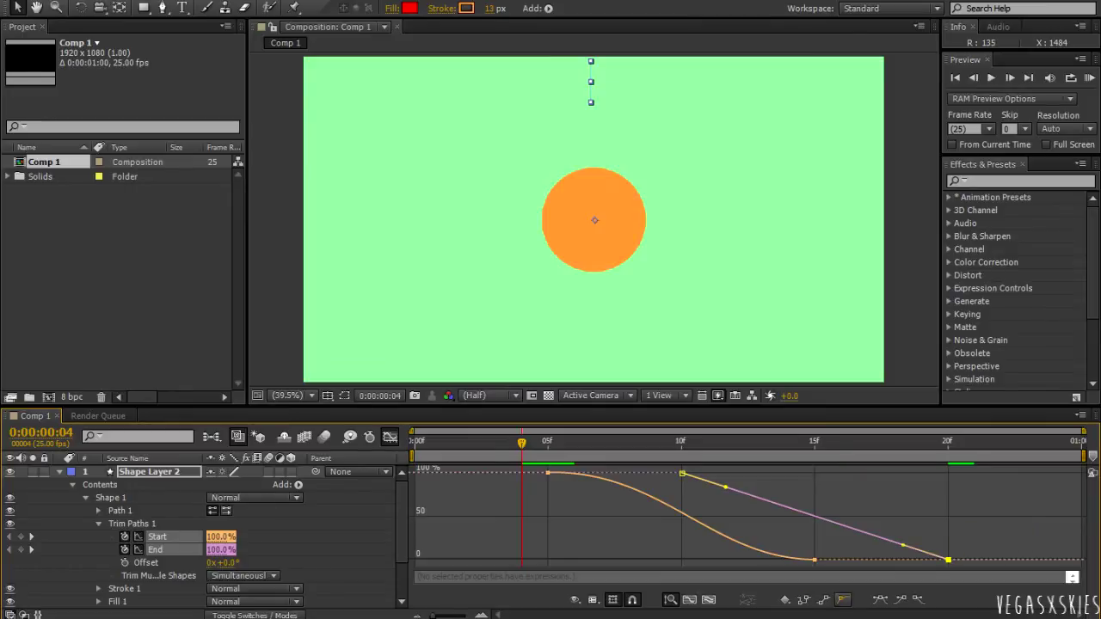
pyautogui.moveTo(725, 488); pyautogui.dragTo(786, 473)
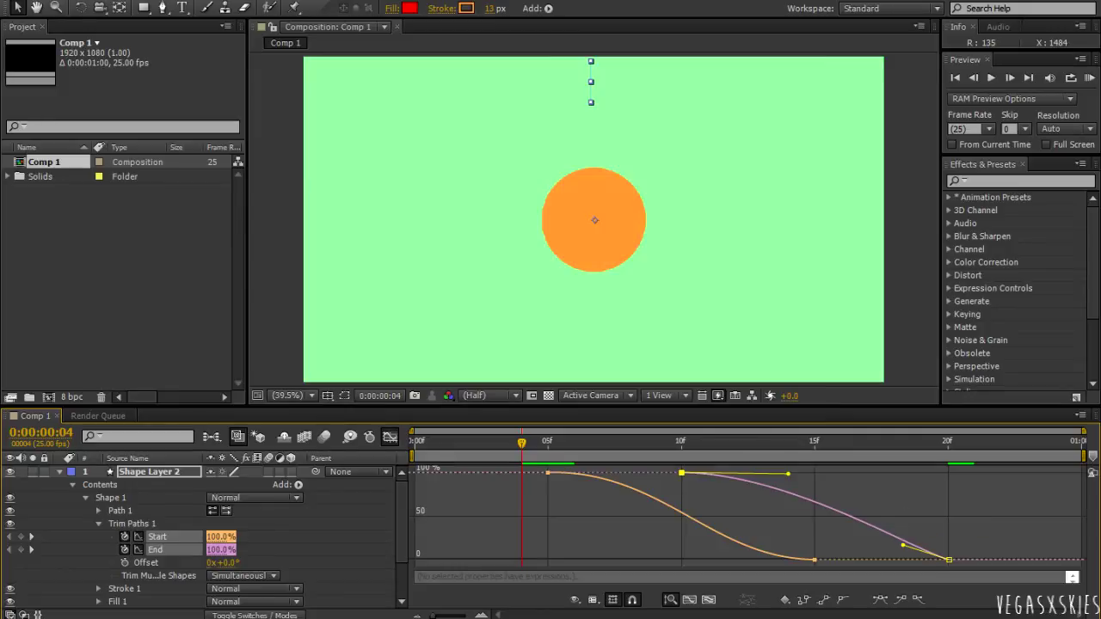
pyautogui.moveTo(903, 545); pyautogui.dragTo(840, 559)
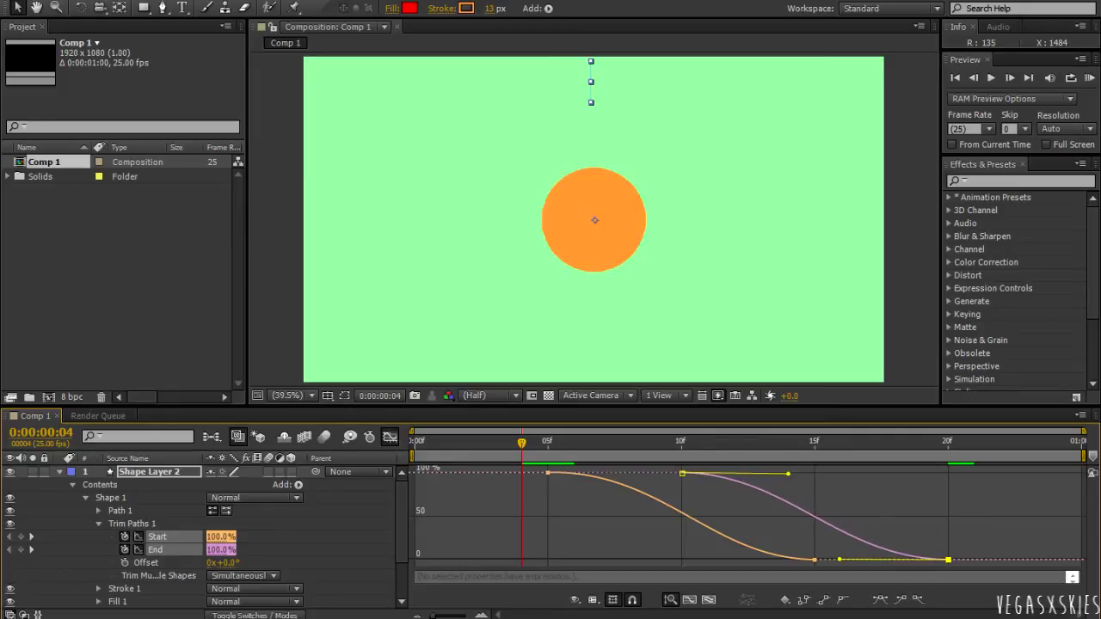
# Step: Preview the eased line and circle animation, including a RAM preview
pyautogui.press('space')
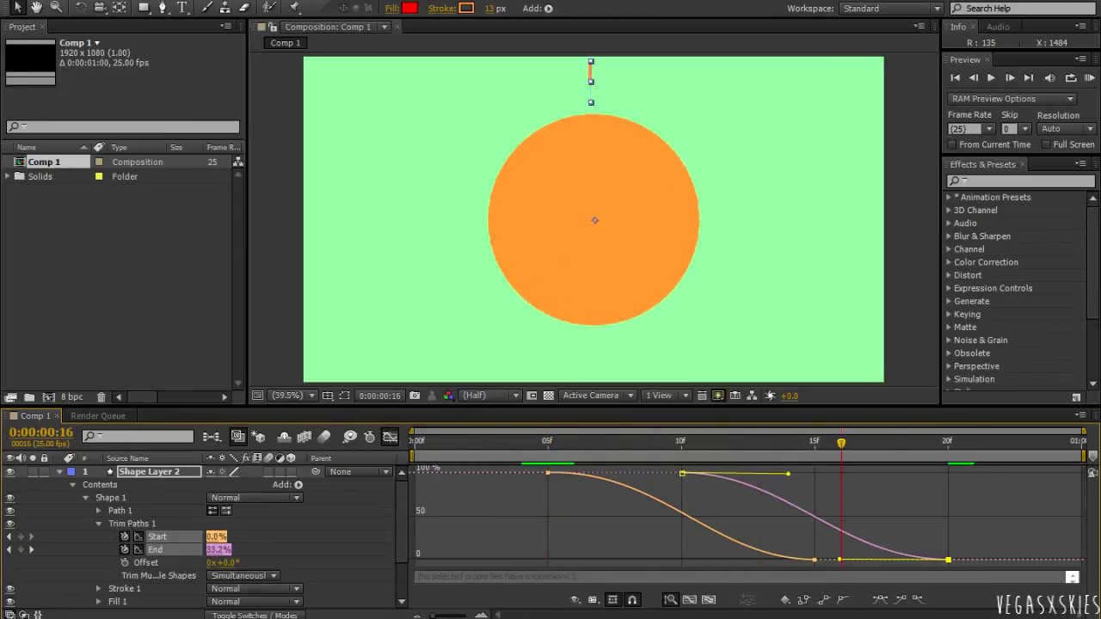
pyautogui.press('KP_0')
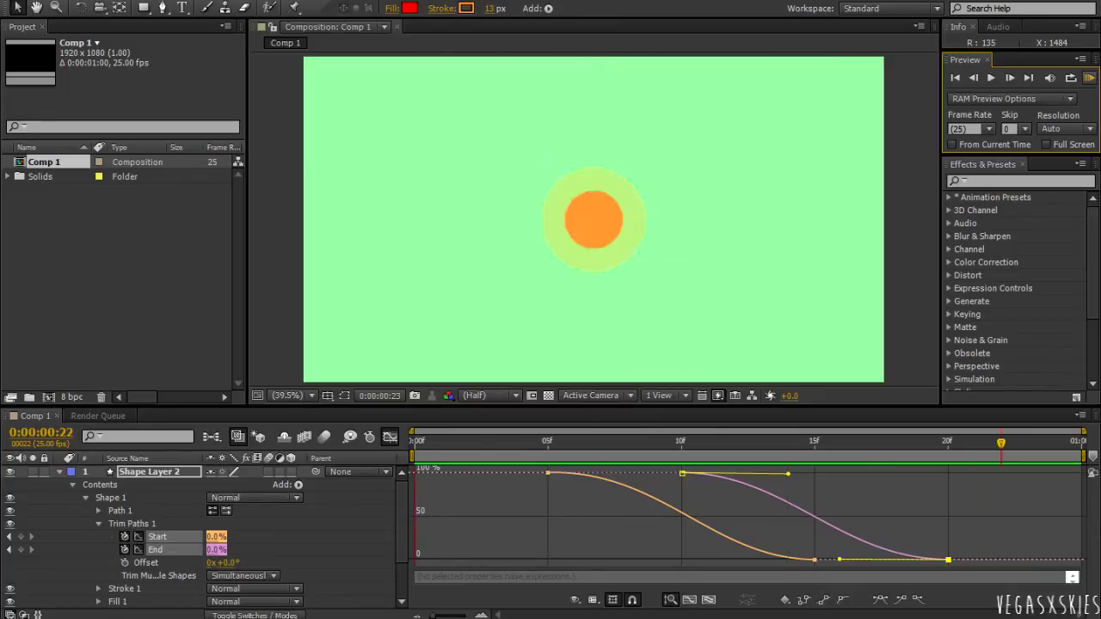
pyautogui.press('space')
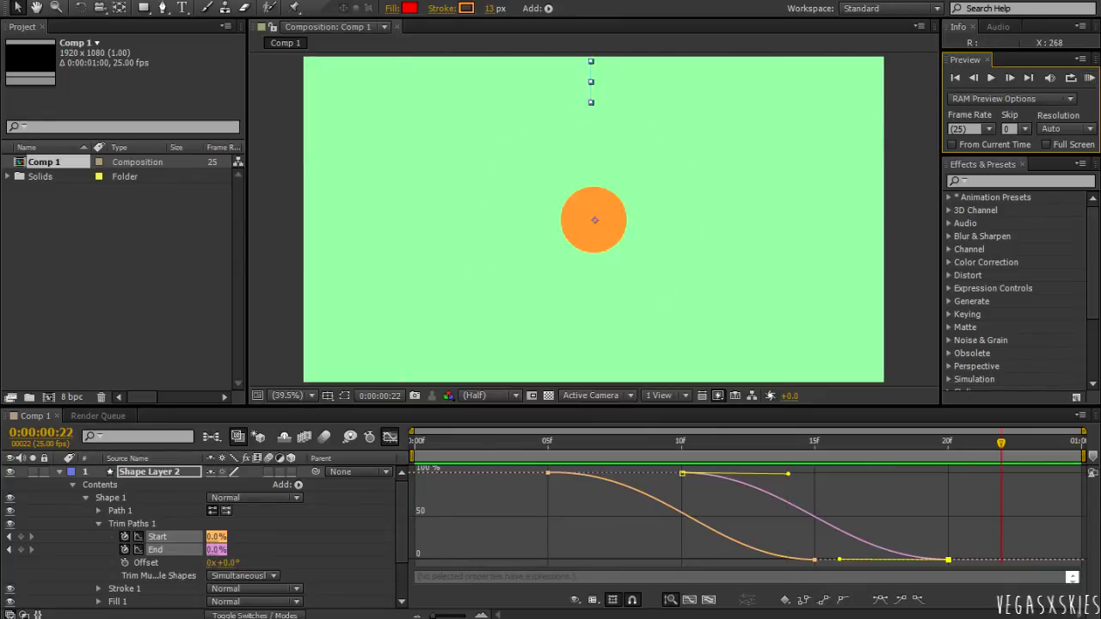
# Step: Add the expression index*360/20 to Shape Layer 2's Rotation, returning the timeline from the Graph Editor to layer bars
pyautogui.click(59, 472)
pyautogui.click(149, 472)
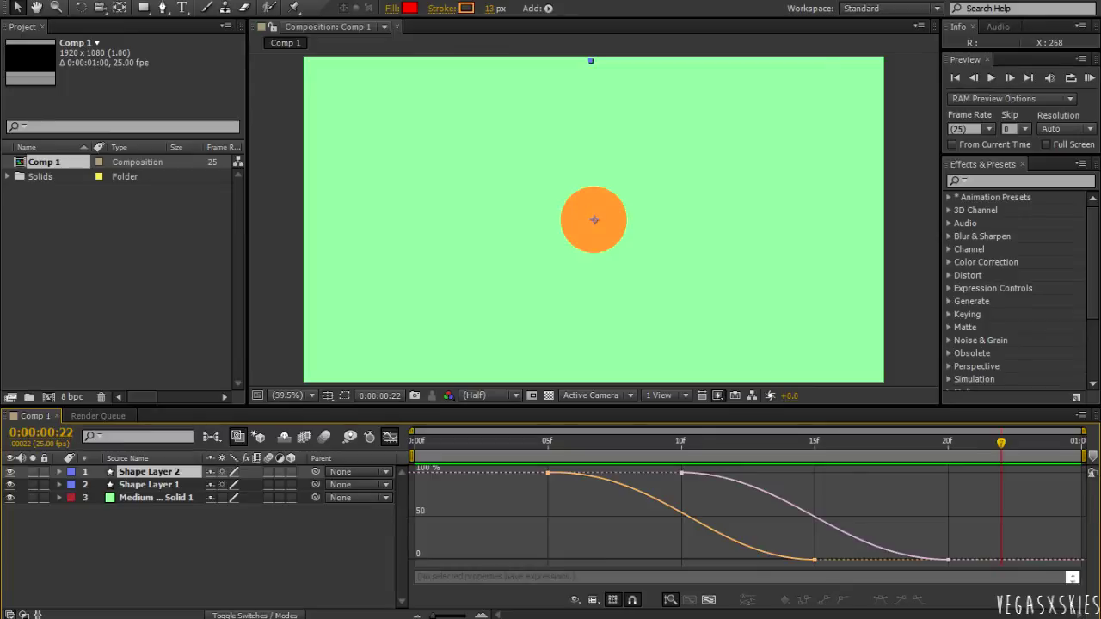
pyautogui.press('r')
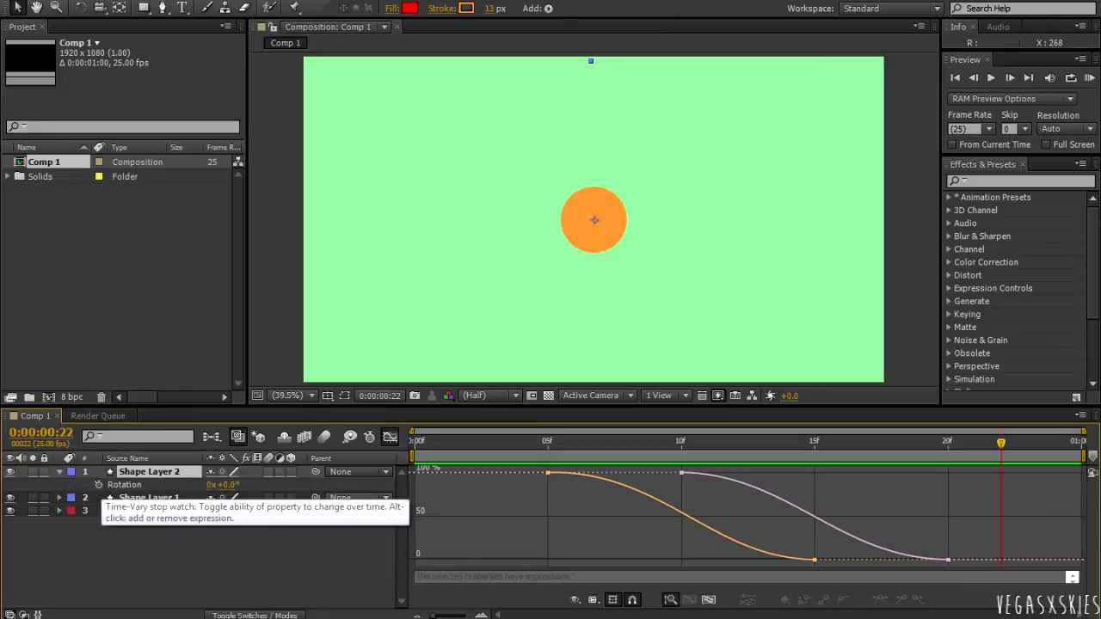
pyautogui.keyDown('alt'); pyautogui.click(98, 484); pyautogui.keyUp('alt')
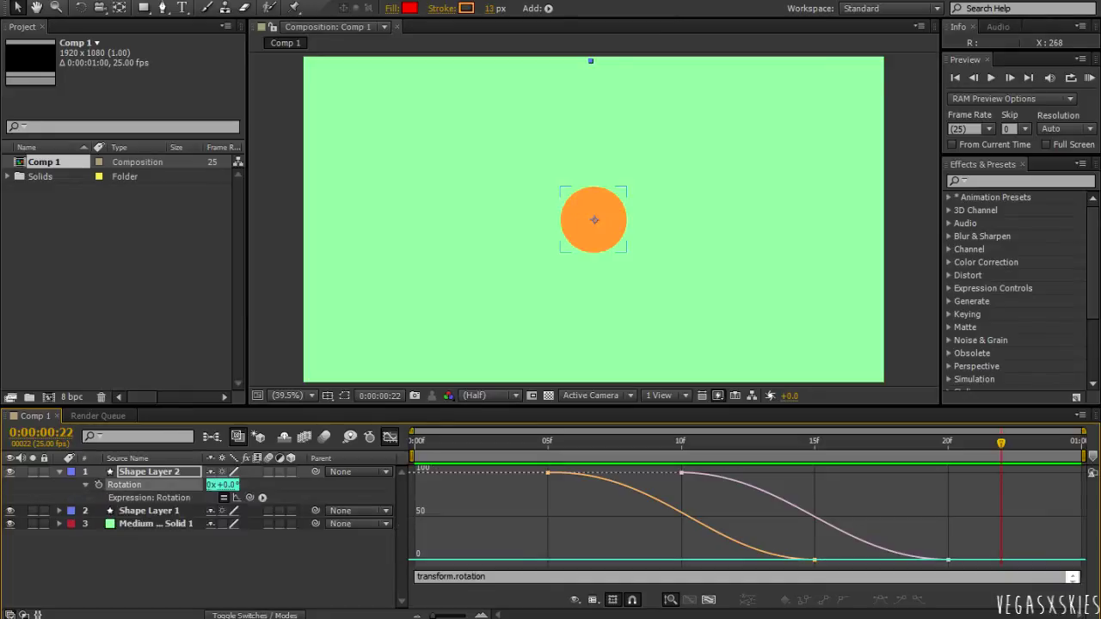
pyautogui.click(391, 437)
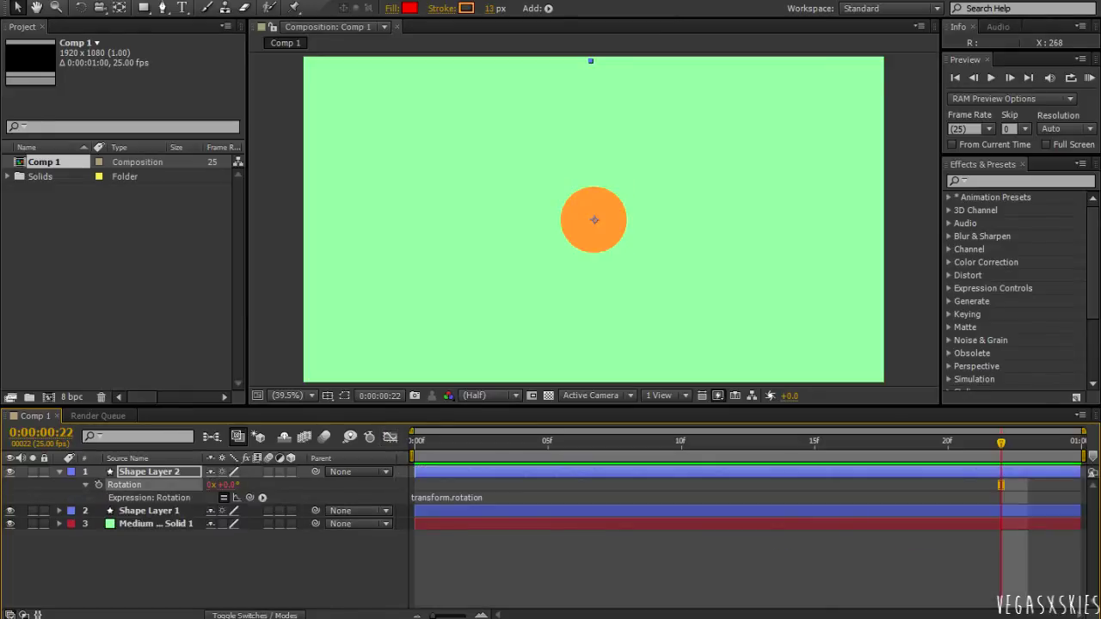
pyautogui.click(449, 497)
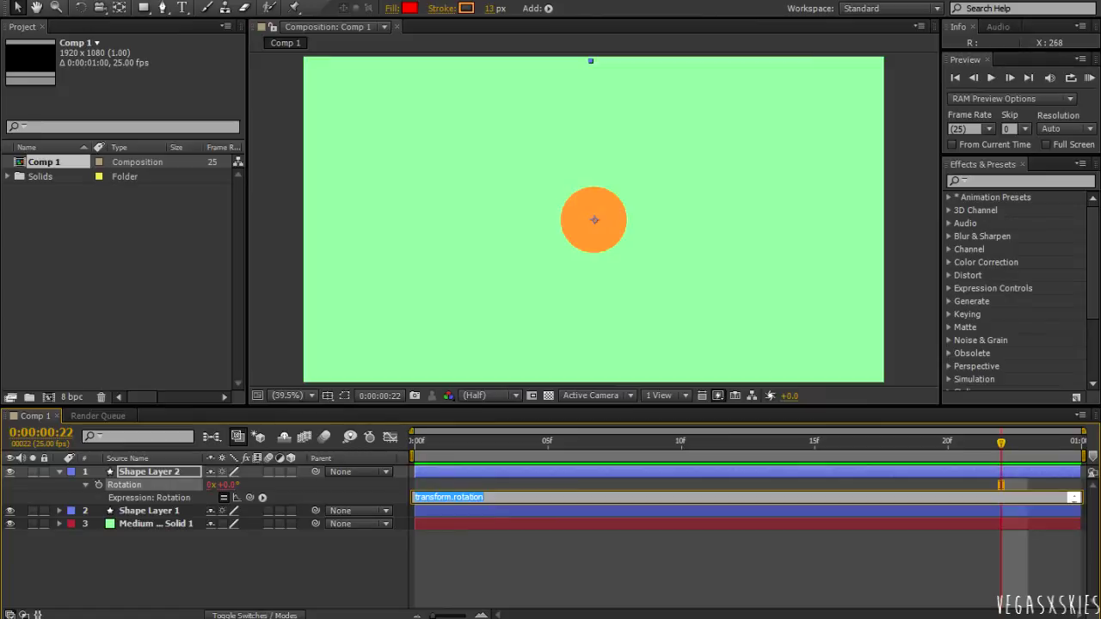
pyautogui.press('BackSpace')
pyautogui.write('index')
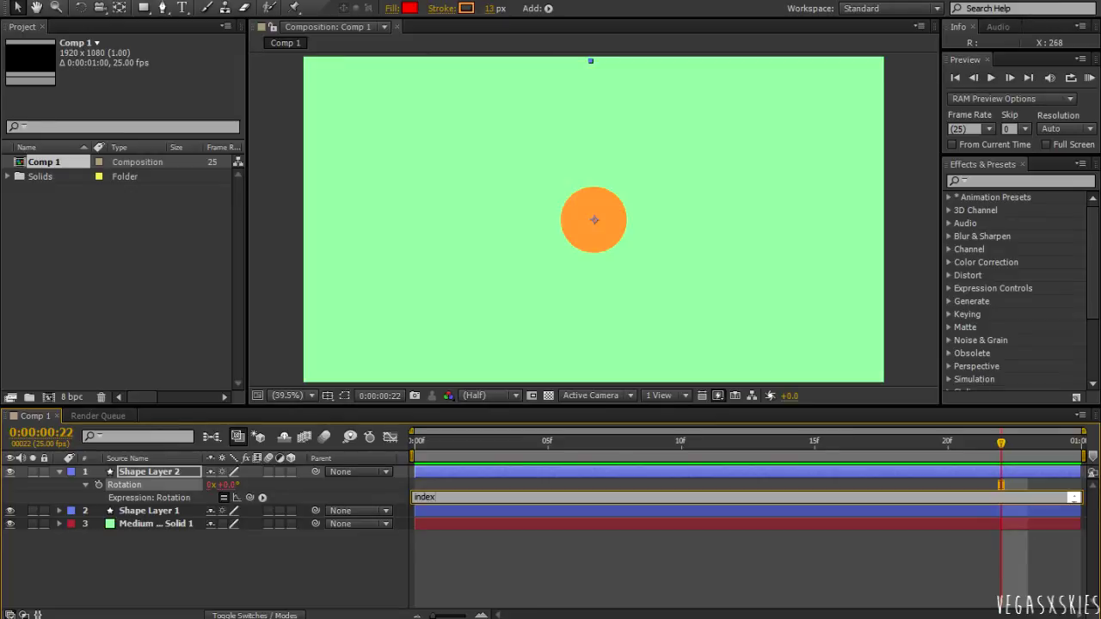
pyautogui.write('*360/20')
pyautogui.click(86, 485)
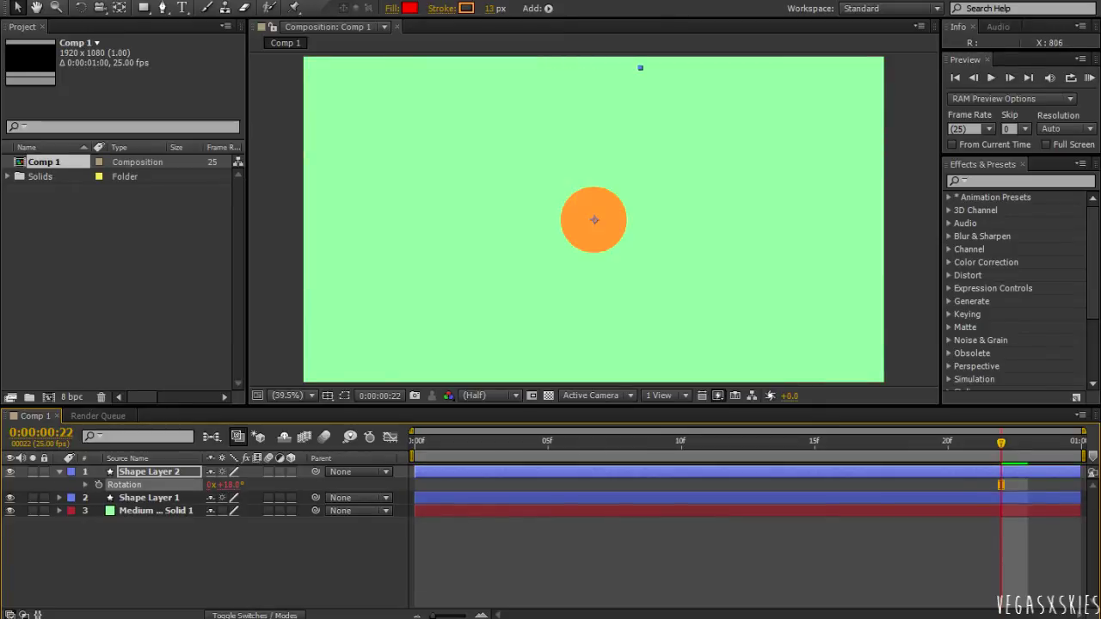
# Step: Collapse Shape Layer 2 and duplicate it at frame 12 until 20 line layers, up to Shape Layer 21, encircle the orange circle
pyautogui.moveTo(1001, 442); pyautogui.dragTo(734, 442)
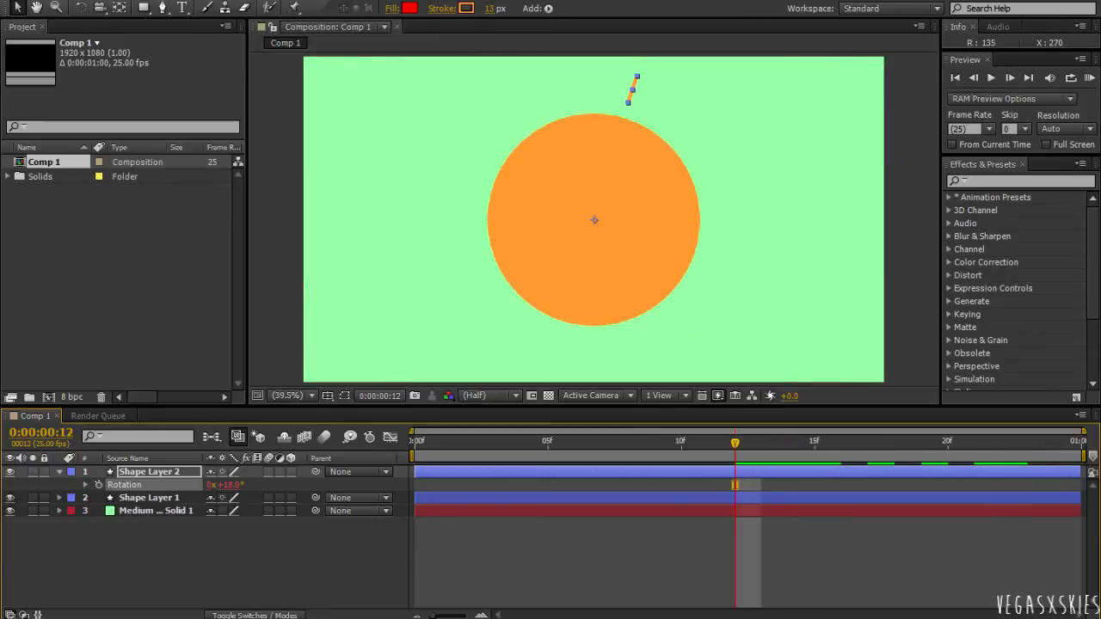
pyautogui.click(59, 473)
pyautogui.click(150, 473)
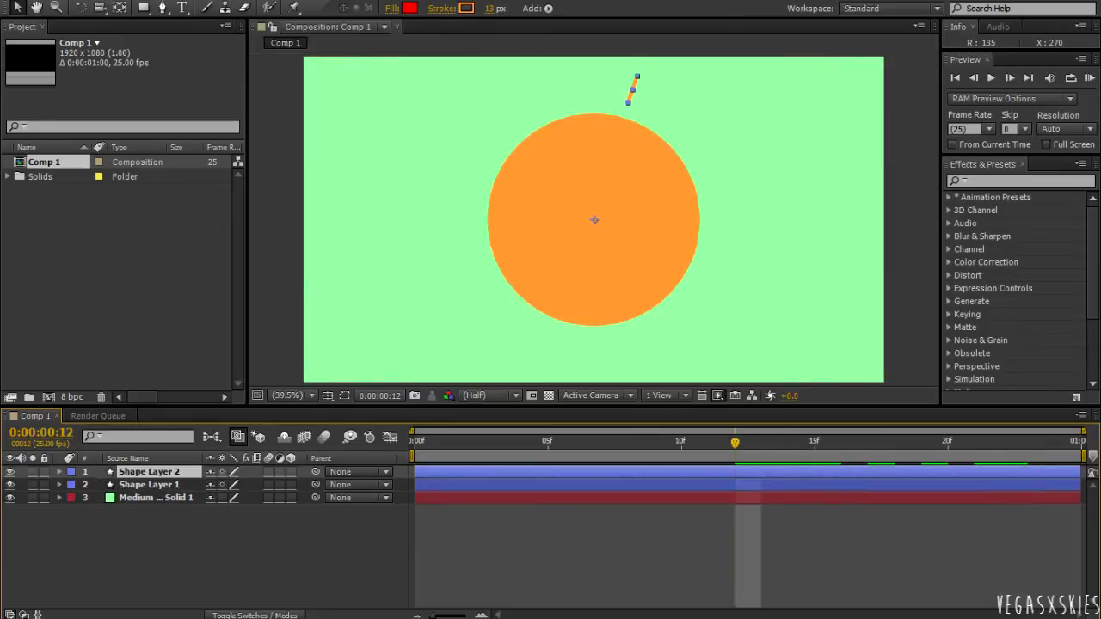
pyautogui.hotkey('ctrl', 'd')
pyautogui.hotkey('ctrl', 'd')
pyautogui.hotkey('ctrl', 'd')
pyautogui.hotkey('ctrl', 'd')
pyautogui.hotkey('ctrl', 'd')
pyautogui.hotkey('ctrl', 'd')
pyautogui.hotkey('ctrl', 'd')
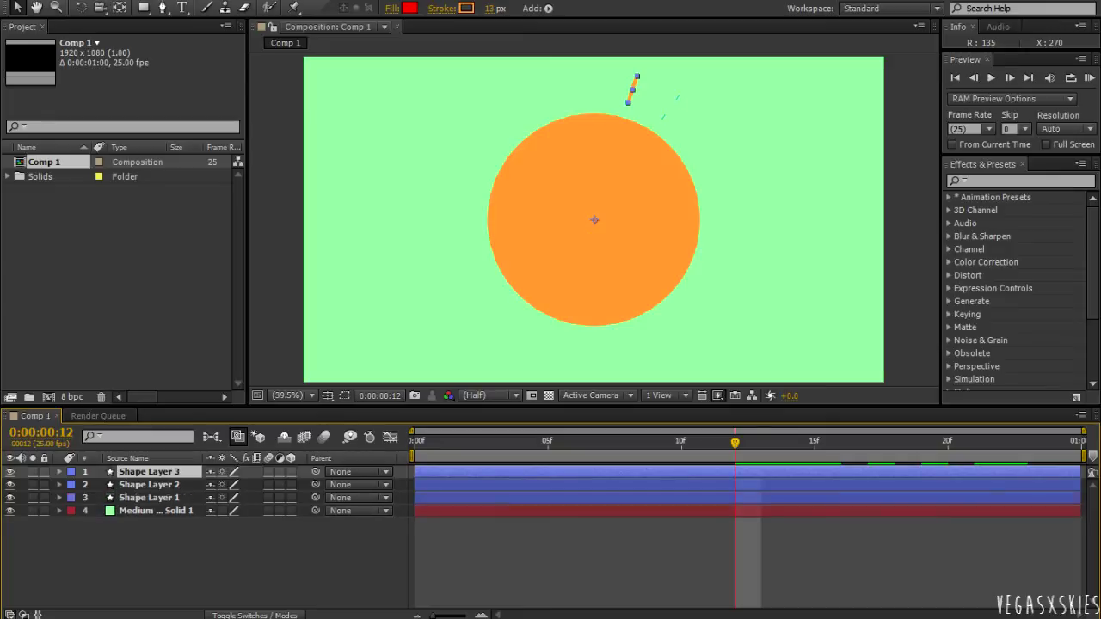
pyautogui.hotkey('ctrl', 'd')
pyautogui.hotkey('ctrl', 'd')
pyautogui.hotkey('ctrl', 'd')
pyautogui.hotkey('ctrl', 'd')
pyautogui.hotkey('ctrl', 'd')
pyautogui.hotkey('ctrl', 'd')
pyautogui.hotkey('ctrl', 'd')
pyautogui.hotkey('ctrl', 'd')
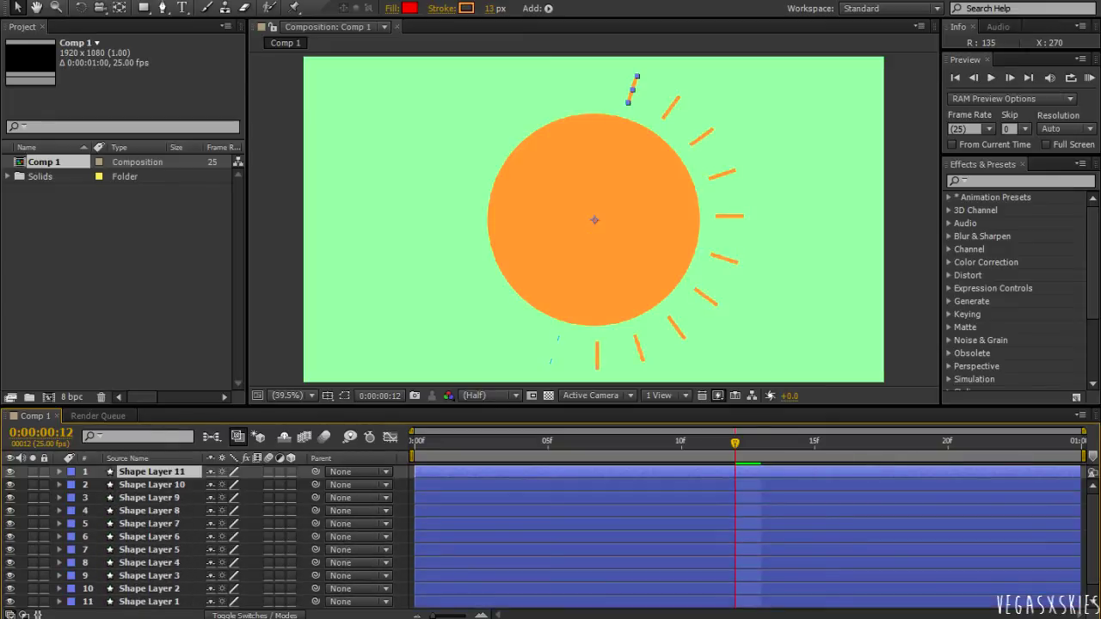
pyautogui.hotkey('ctrl', 'd')
pyautogui.hotkey('ctrl', 'd')
pyautogui.hotkey('ctrl', 'd')
pyautogui.hotkey('ctrl', 'd')
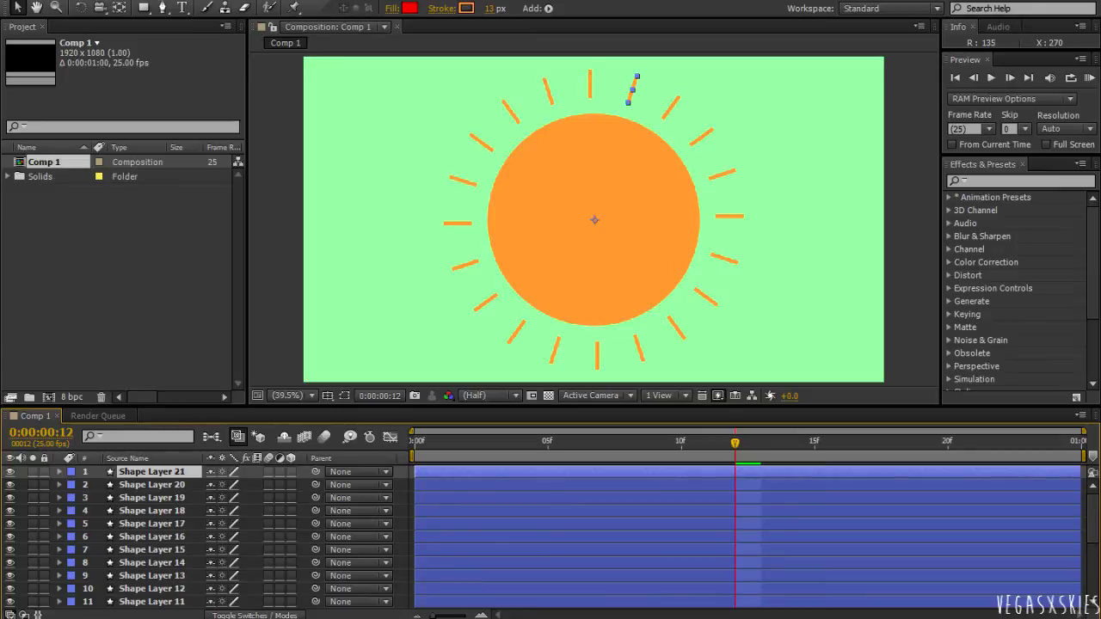
# Step: Preview the animation of the duplicated lines around the circle and inspect the Shape Layer 20 line at frame 11
pyautogui.moveTo(736, 442); pyautogui.dragTo(628, 443)
pyautogui.press('space')
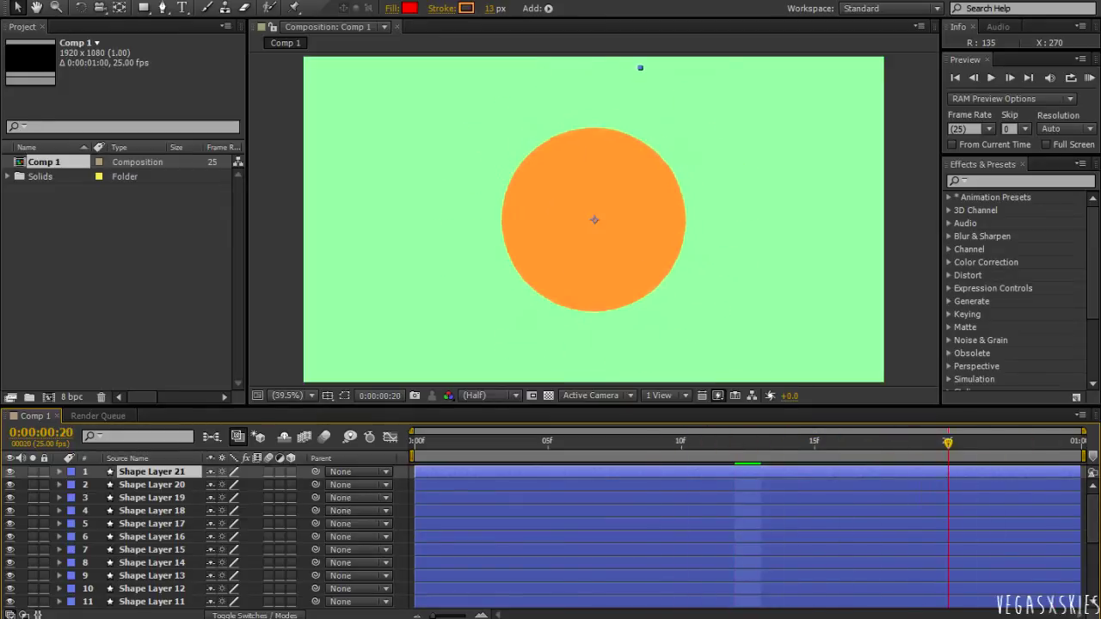
pyautogui.click(152, 485)
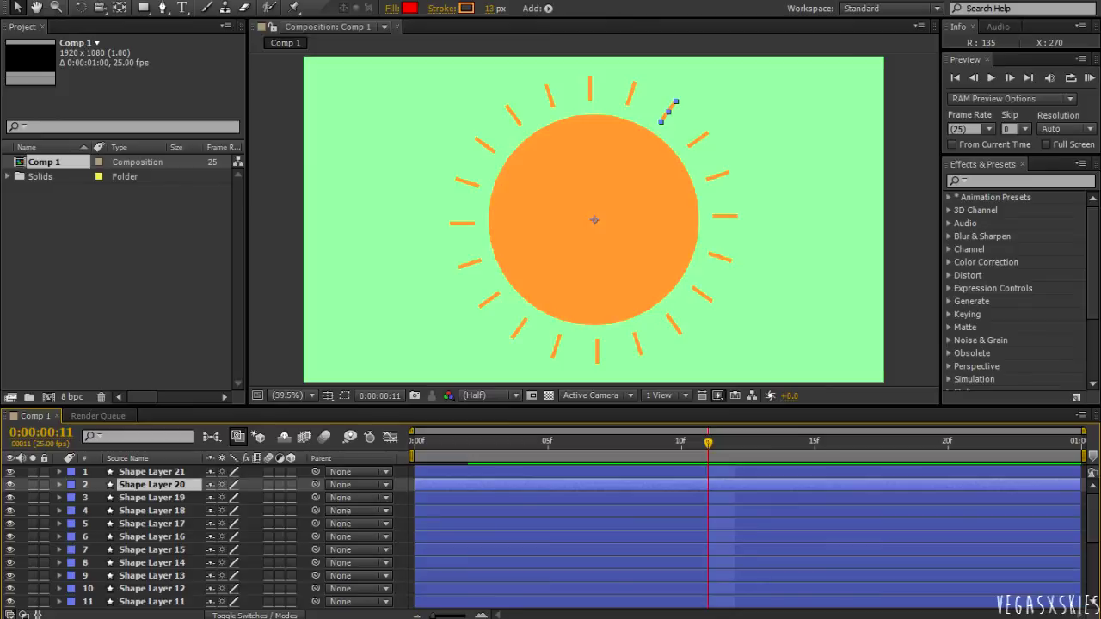
pyautogui.hotkey('alt', 'pageup')
pyautogui.hotkey('alt', 'pagedown')
# Step: Pre-compose Shape Layers 1 through 21 into a new composition named lines, moving all attributes into it
pyautogui.hotkey('ctrl', 'Up')
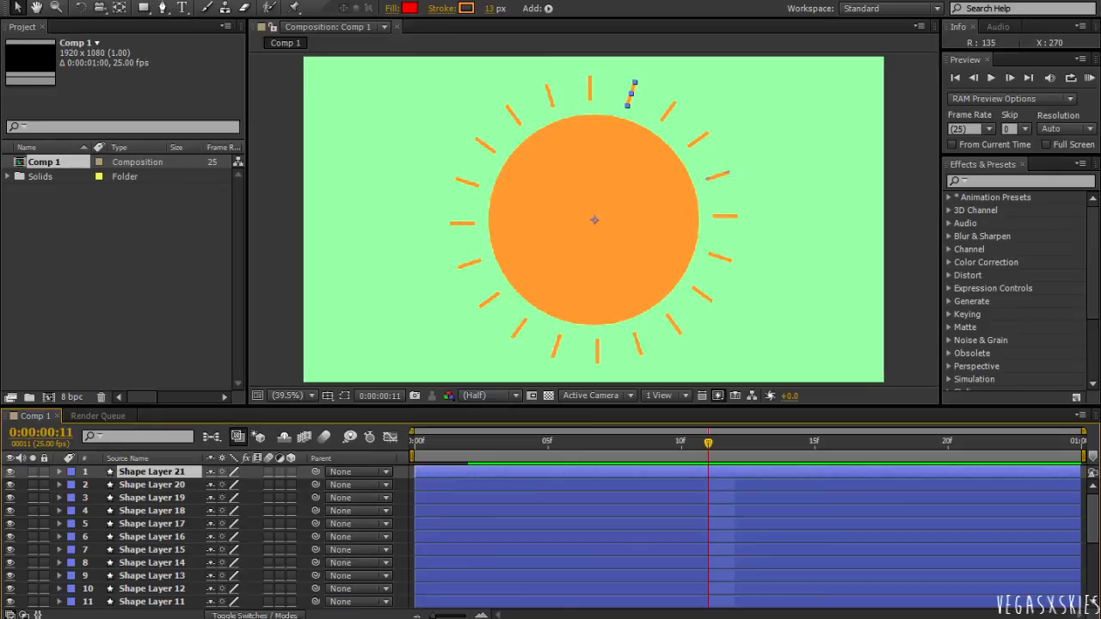
pyautogui.scroll(-4, 206, 533)
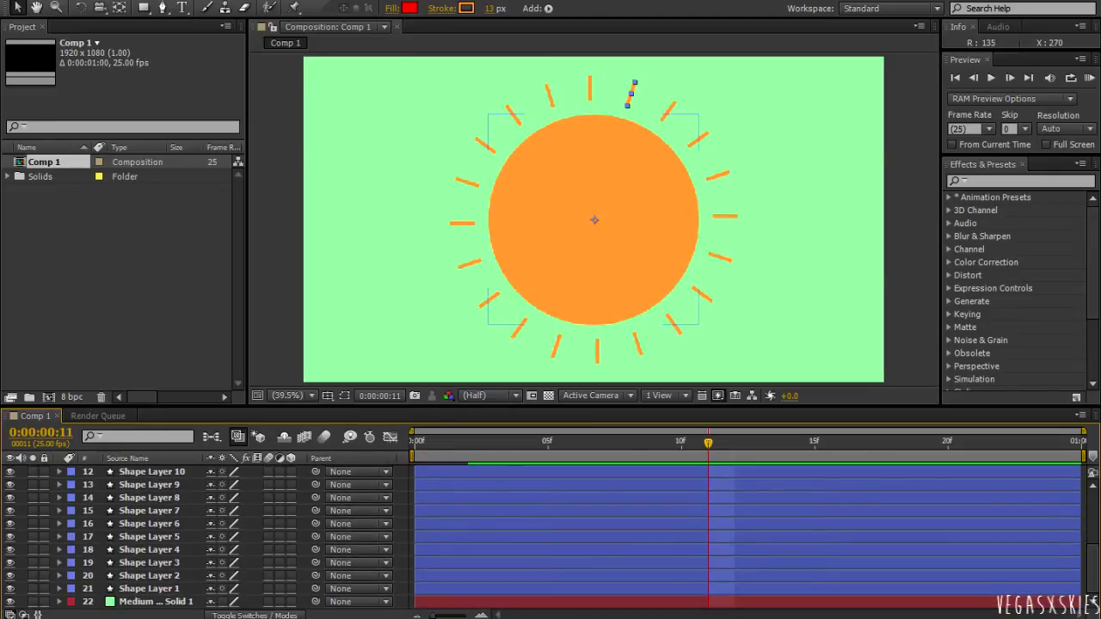
pyautogui.keyDown('shift'); pyautogui.click(149, 589); pyautogui.keyUp('shift')
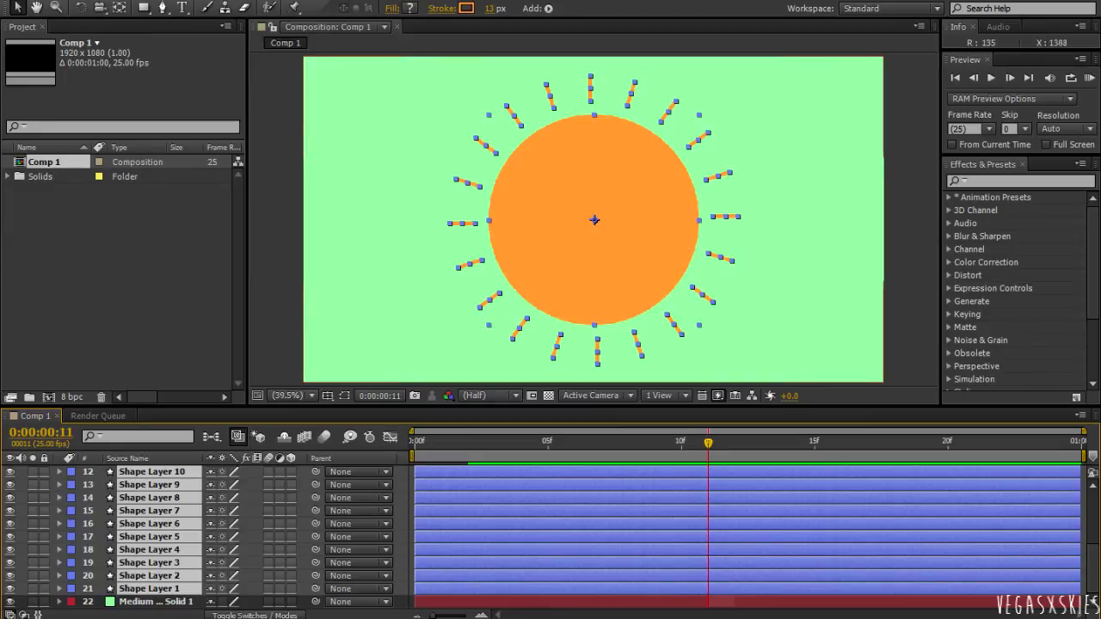
pyautogui.rightClick(175, 563)
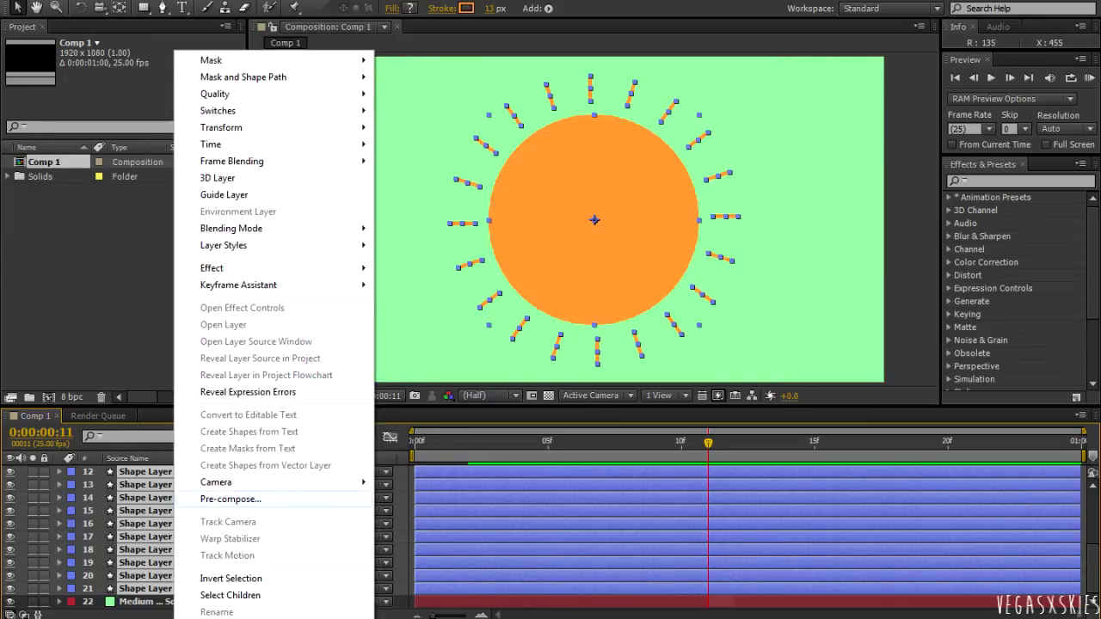
pyautogui.click(230, 499)
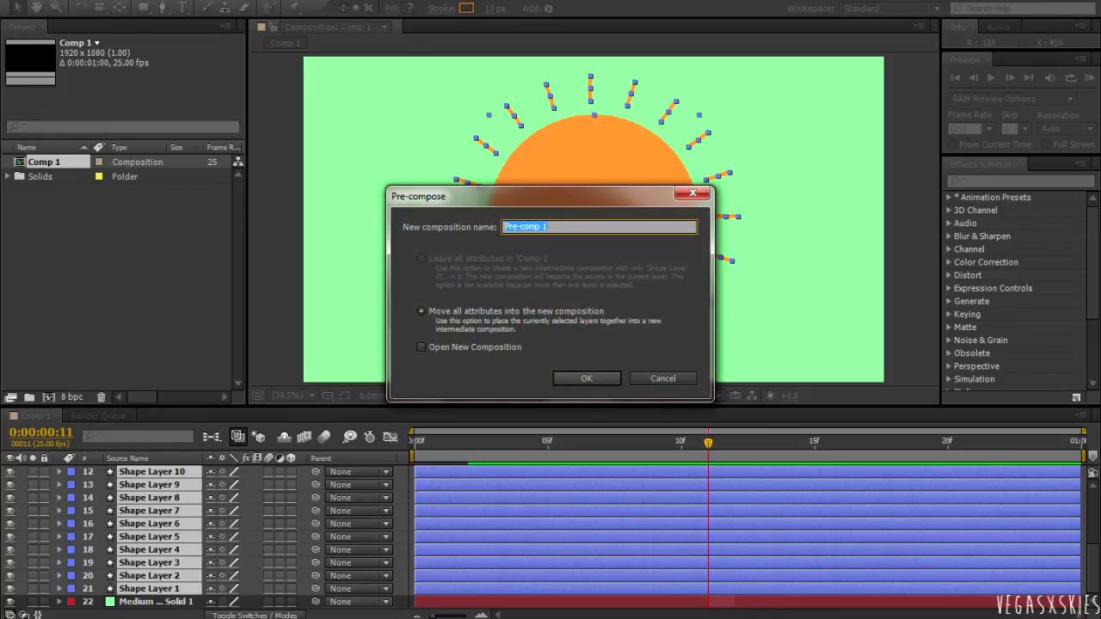
pyautogui.press('BackSpace')
pyautogui.write('lines')
pyautogui.press('Return')
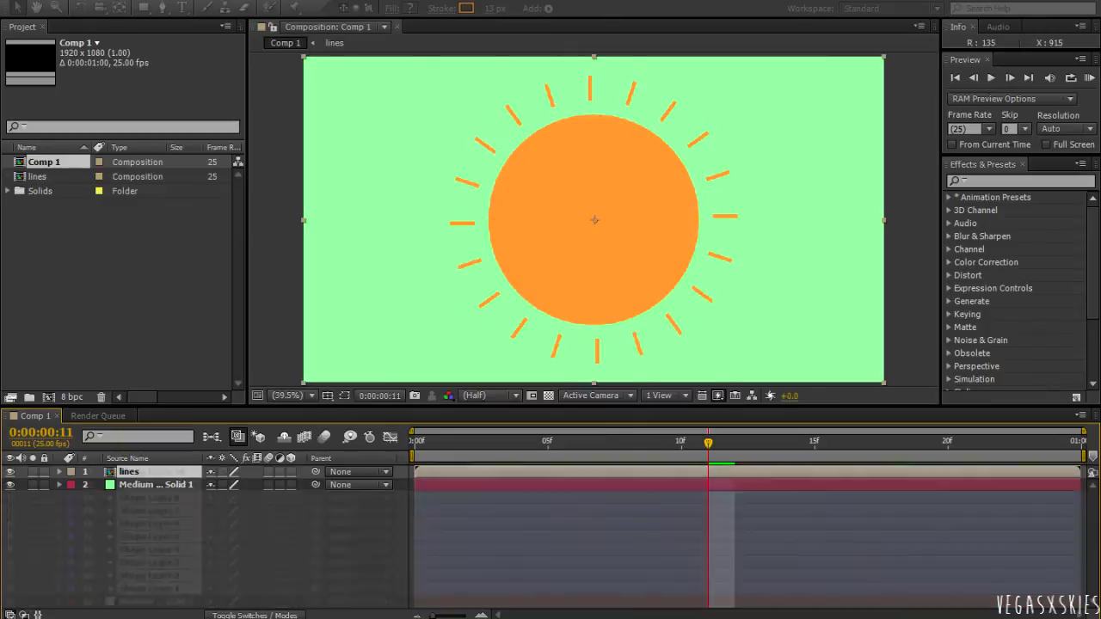
# Step: Expand the lines layer, step back through its early frames and play a preview of the pre-composed animation
pyautogui.moveTo(708, 443); pyautogui.dragTo(735, 443)
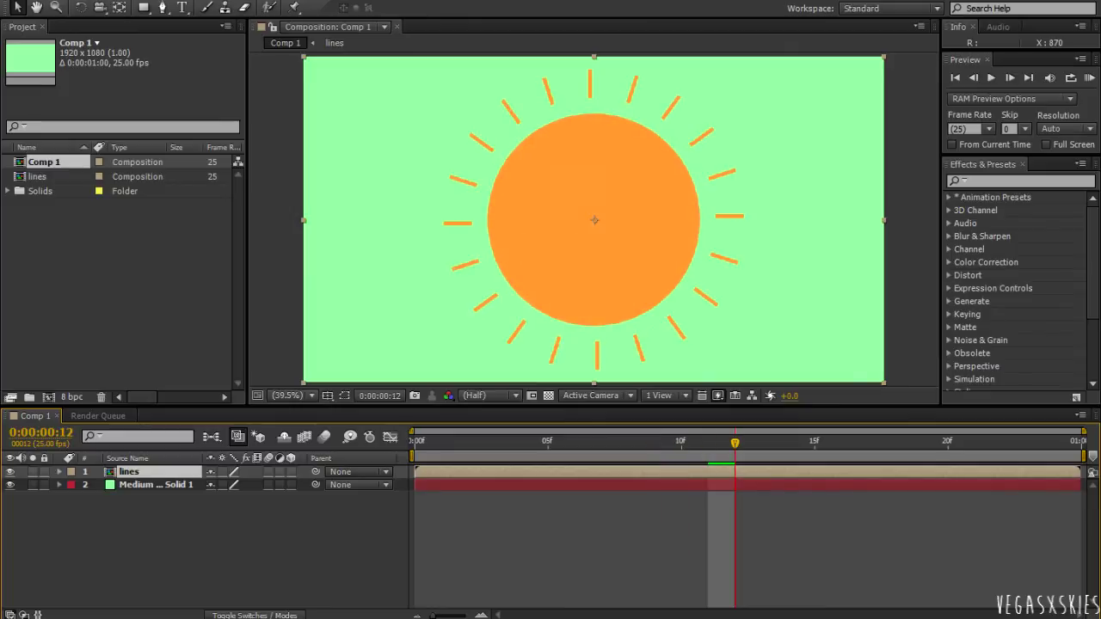
pyautogui.click(59, 471)
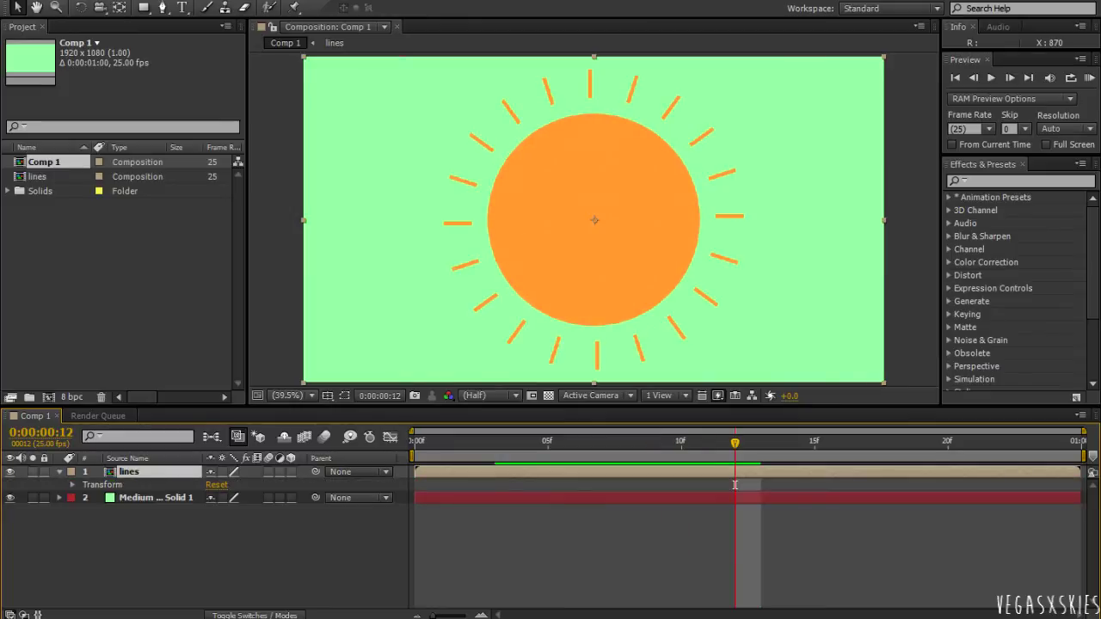
pyautogui.press('pageup')
pyautogui.press('pageup')
pyautogui.press('pageup')
pyautogui.press('pageup')
pyautogui.press('pageup')
pyautogui.press('pageup')
pyautogui.press('pageup')
pyautogui.press('pageup')
pyautogui.press('pageup')
pyautogui.press('pageup')
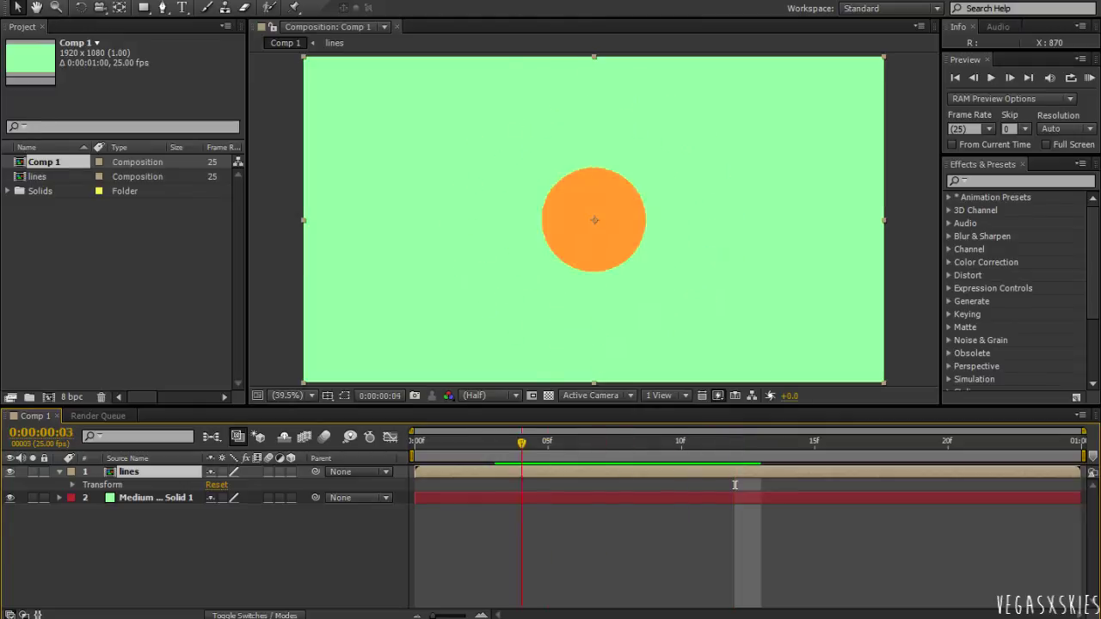
pyautogui.press('pagedown')
pyautogui.press('space')
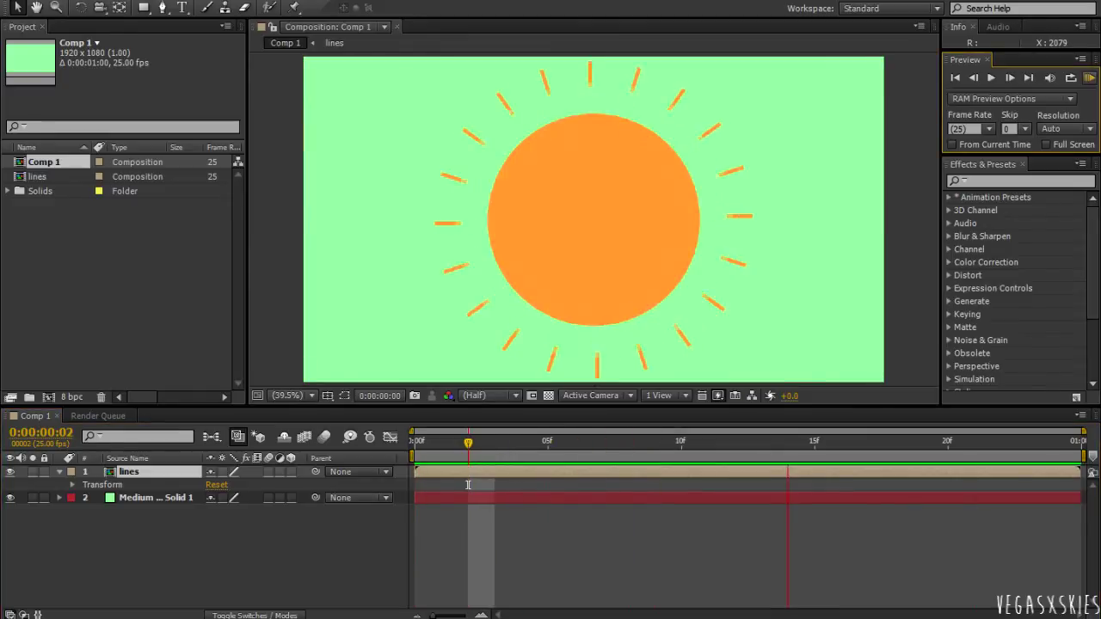
pyautogui.press('space')
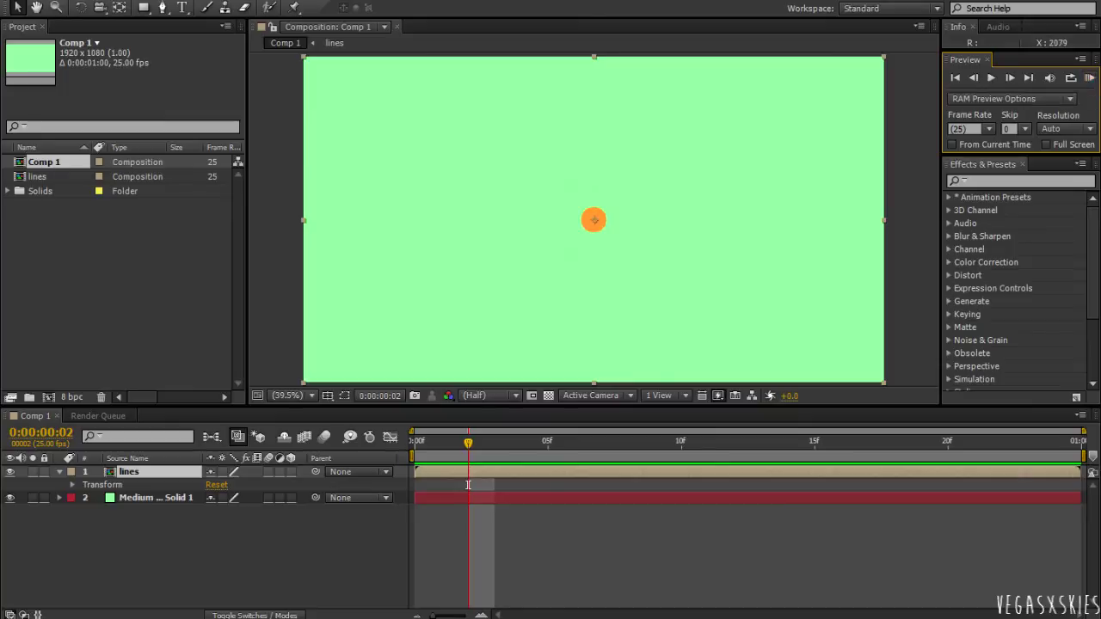